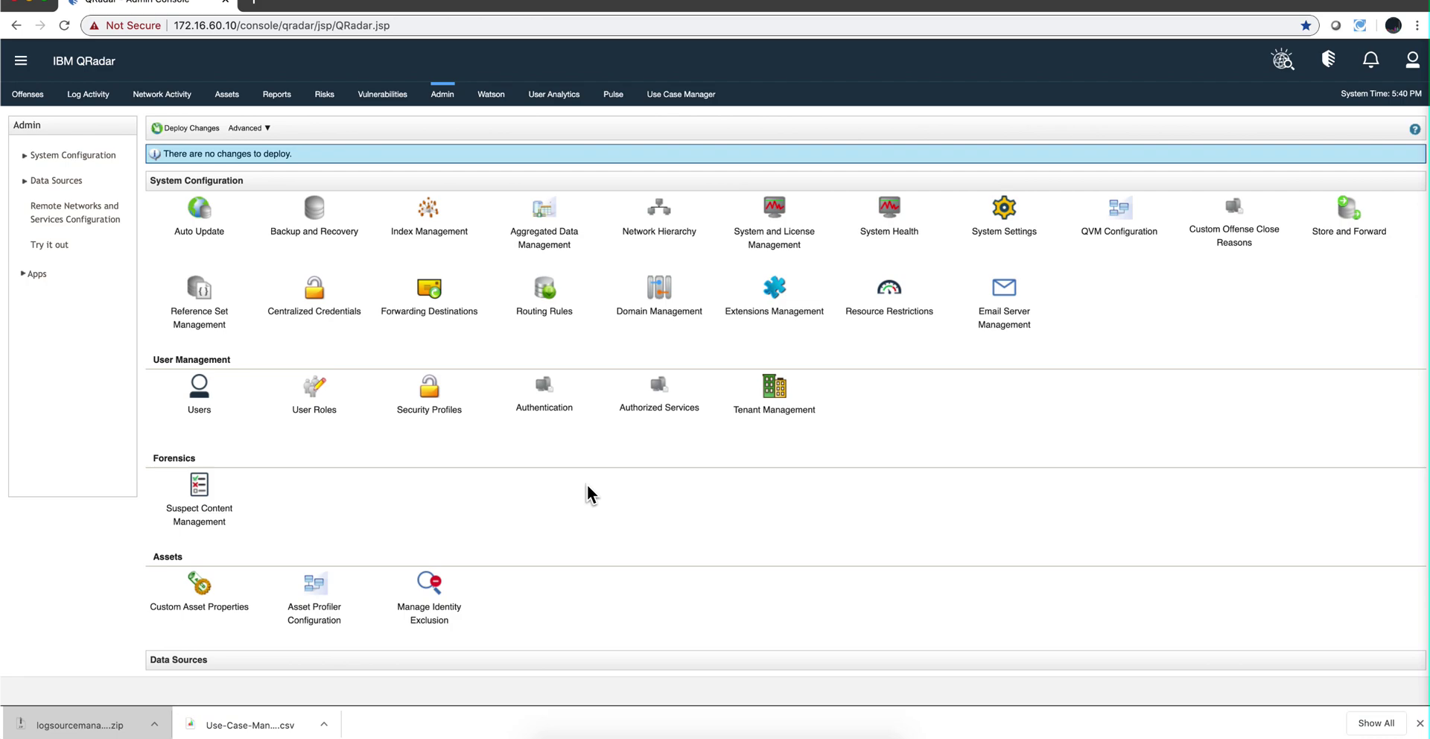
Step: Open the QRadar Log Source Management app and go to its Log Sources list
{"action": "scroll", "coordinate": [586, 486], "scroll_direction": "down", "scroll_amount": 1}
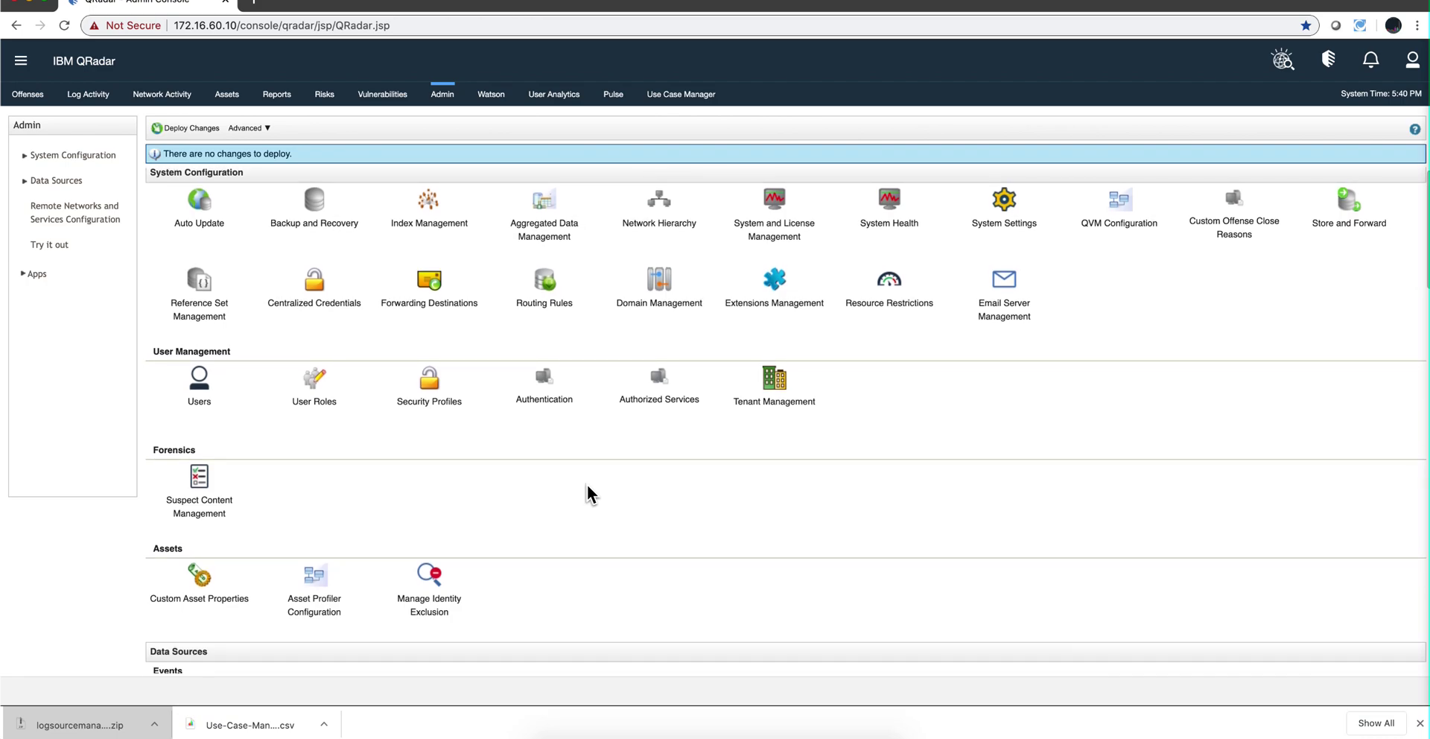
{"action": "scroll", "coordinate": [587, 486], "scroll_direction": "down", "scroll_amount": 3}
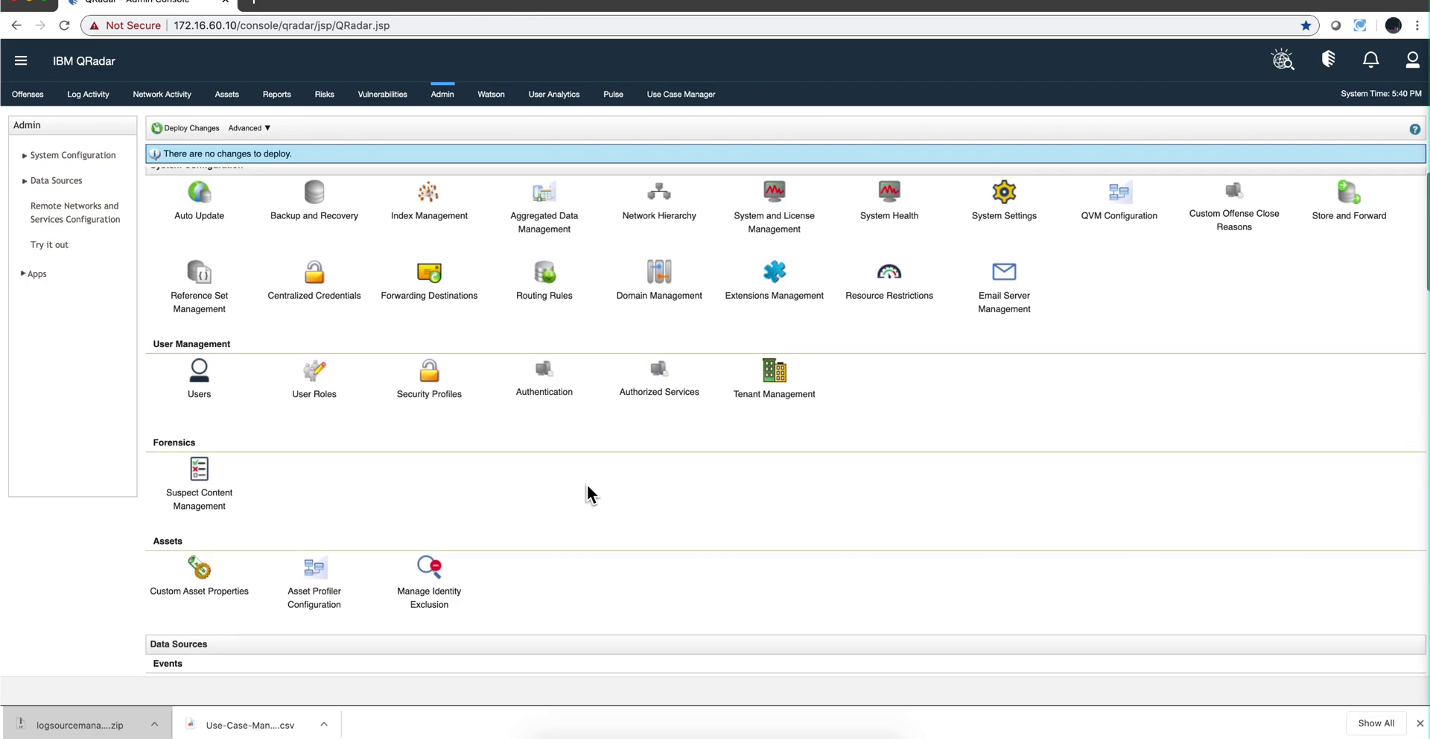
{"action": "scroll", "coordinate": [587, 485], "scroll_direction": "down", "scroll_amount": 2}
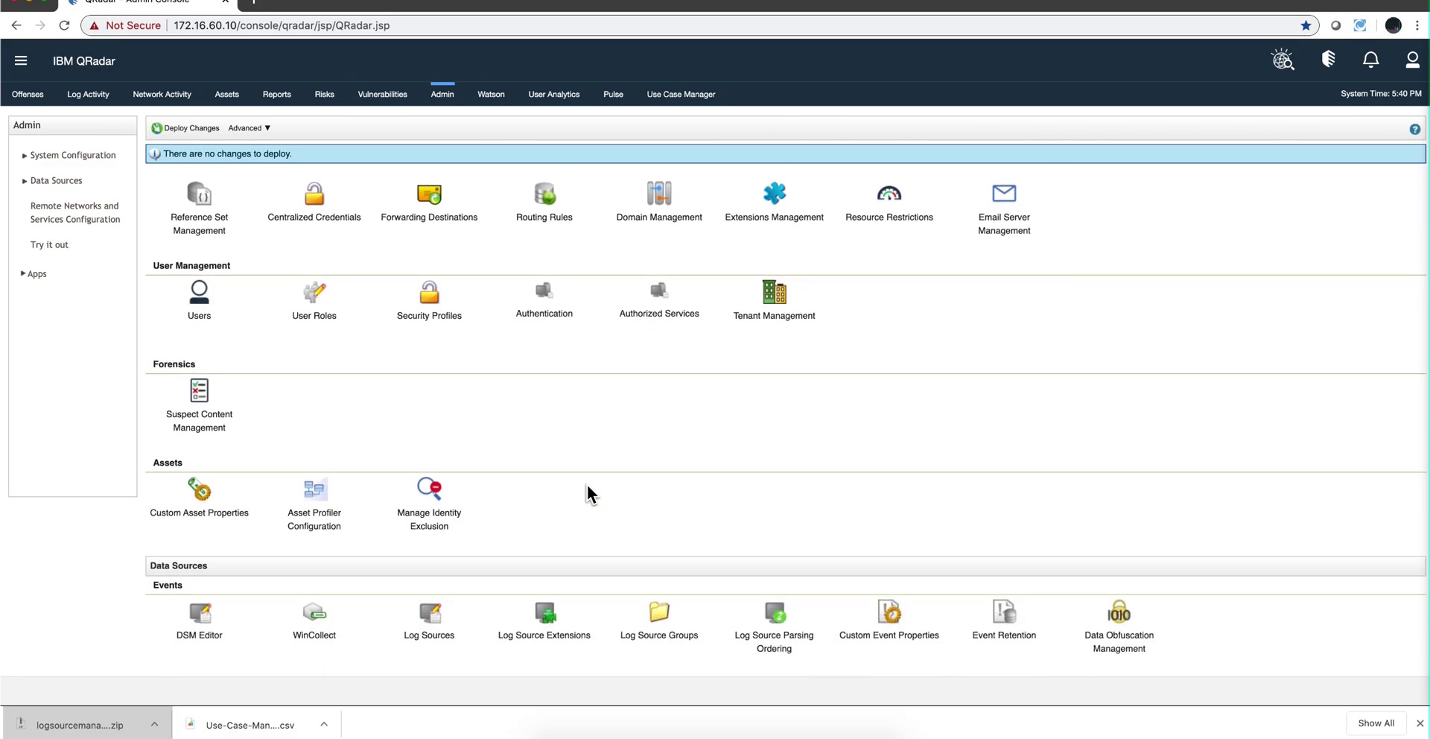
{"action": "scroll", "coordinate": [587, 486], "scroll_direction": "down", "scroll_amount": 15}
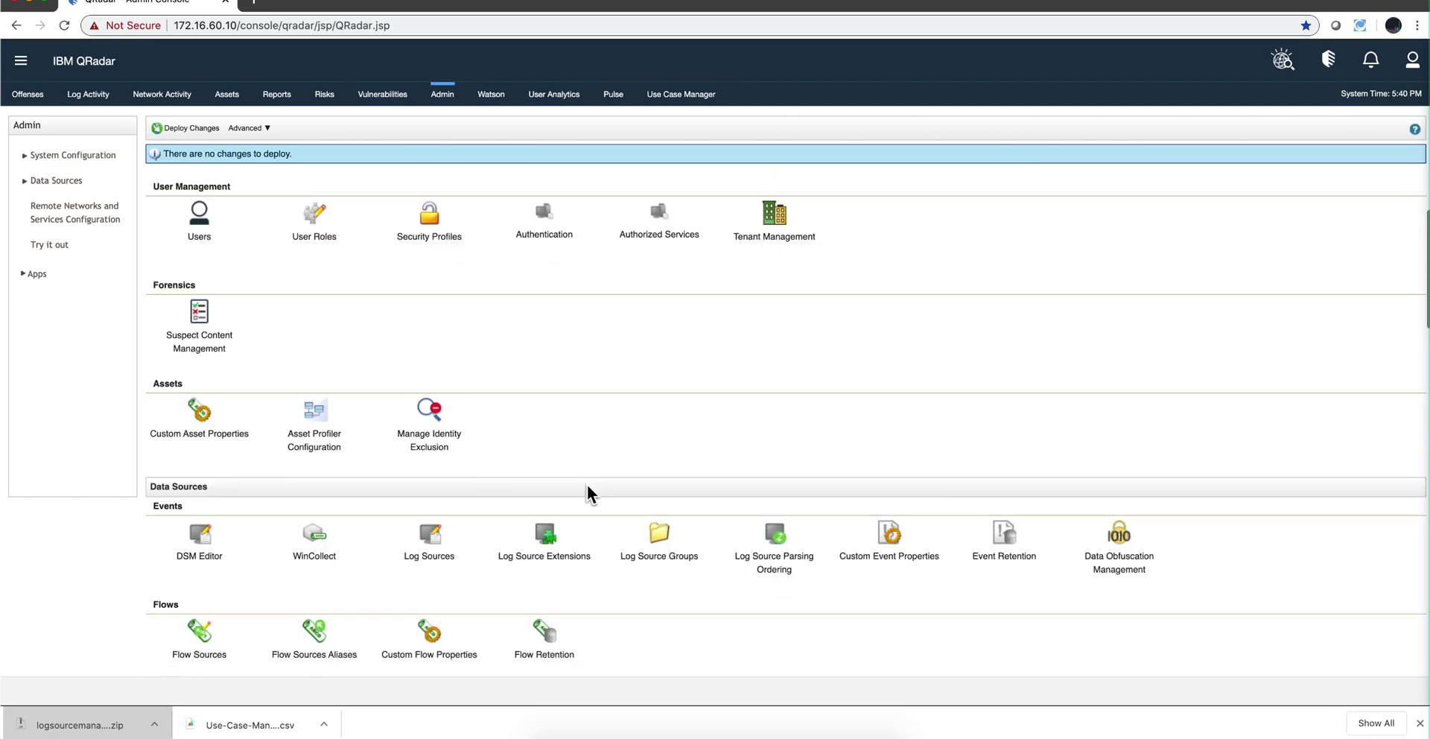
{"action": "scroll", "coordinate": [587, 493], "scroll_direction": "down", "scroll_amount": 8}
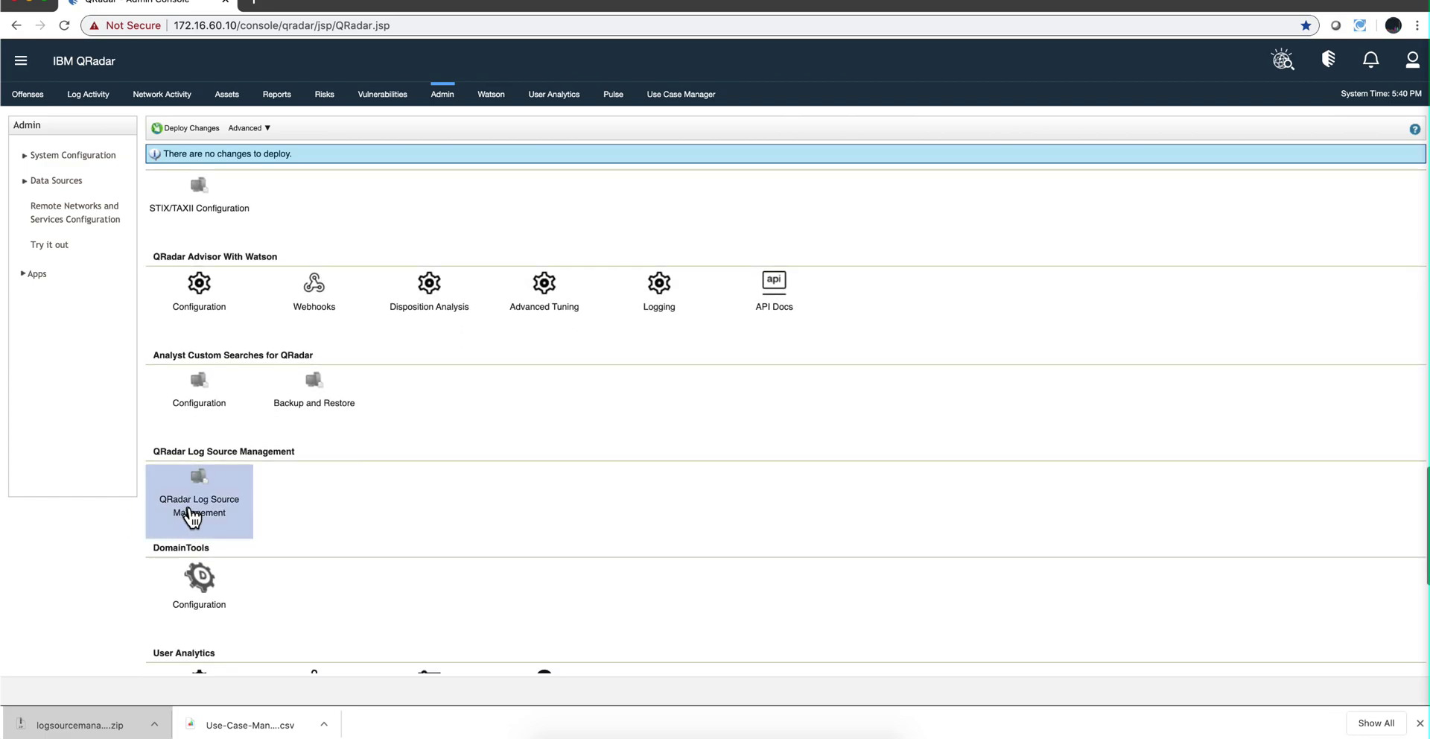
{"action": "left_click", "coordinate": [196, 509]}
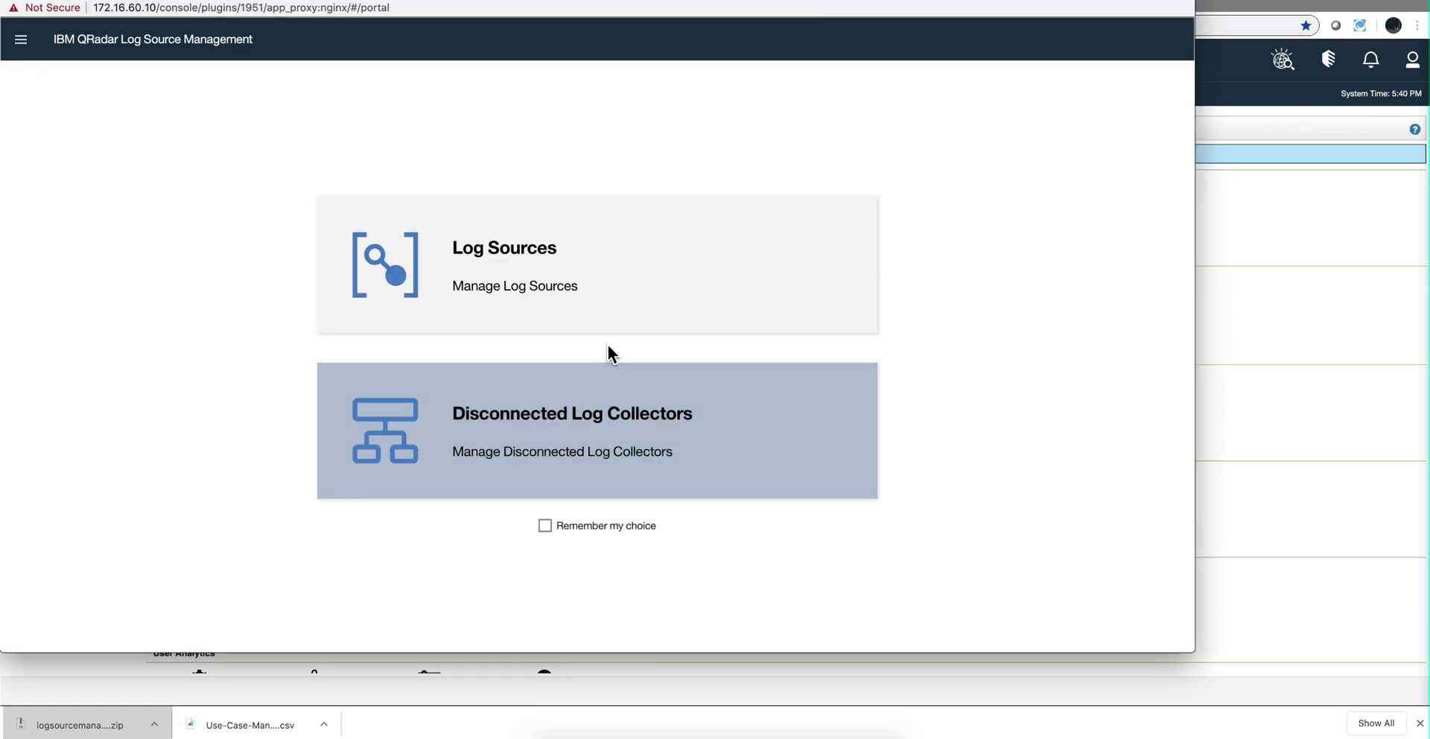
{"action": "left_click", "coordinate": [536, 419]}
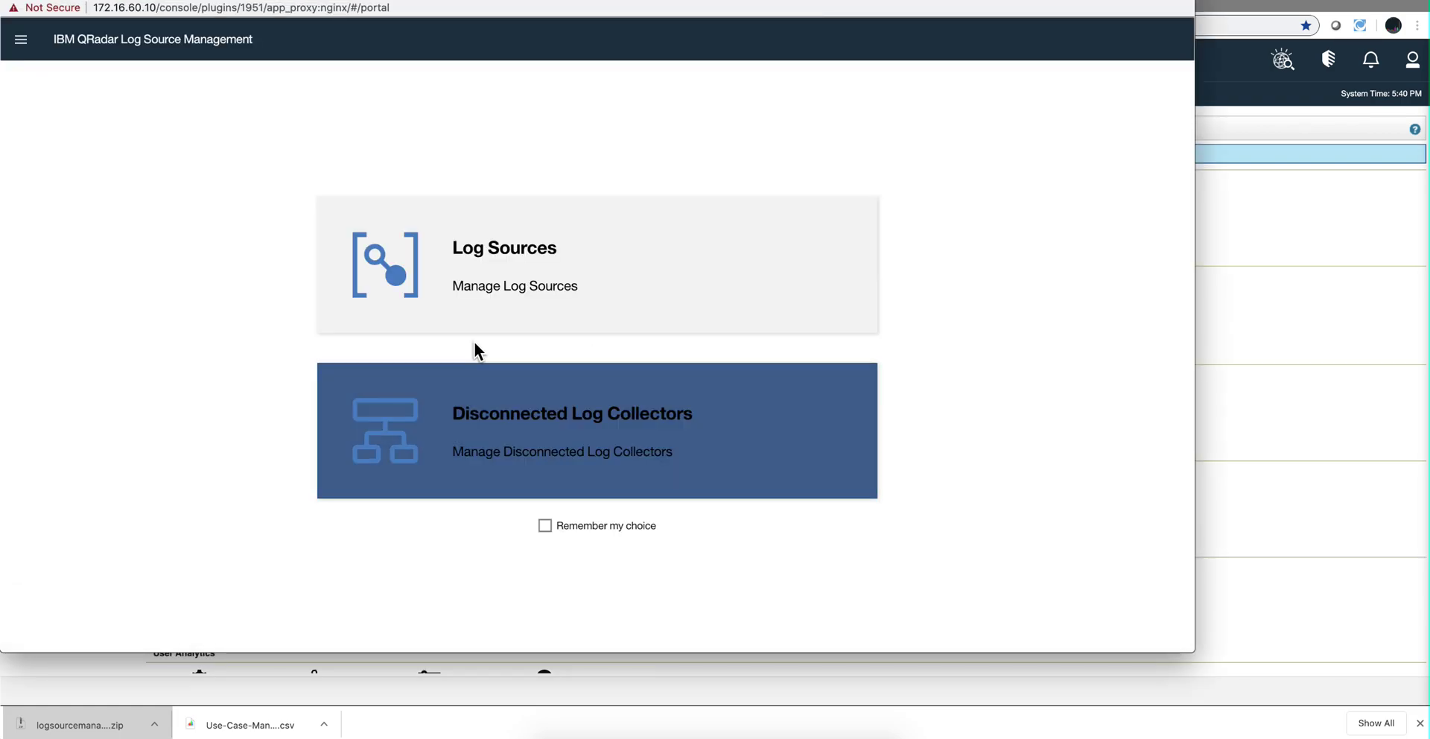
{"action": "left_click", "coordinate": [513, 274]}
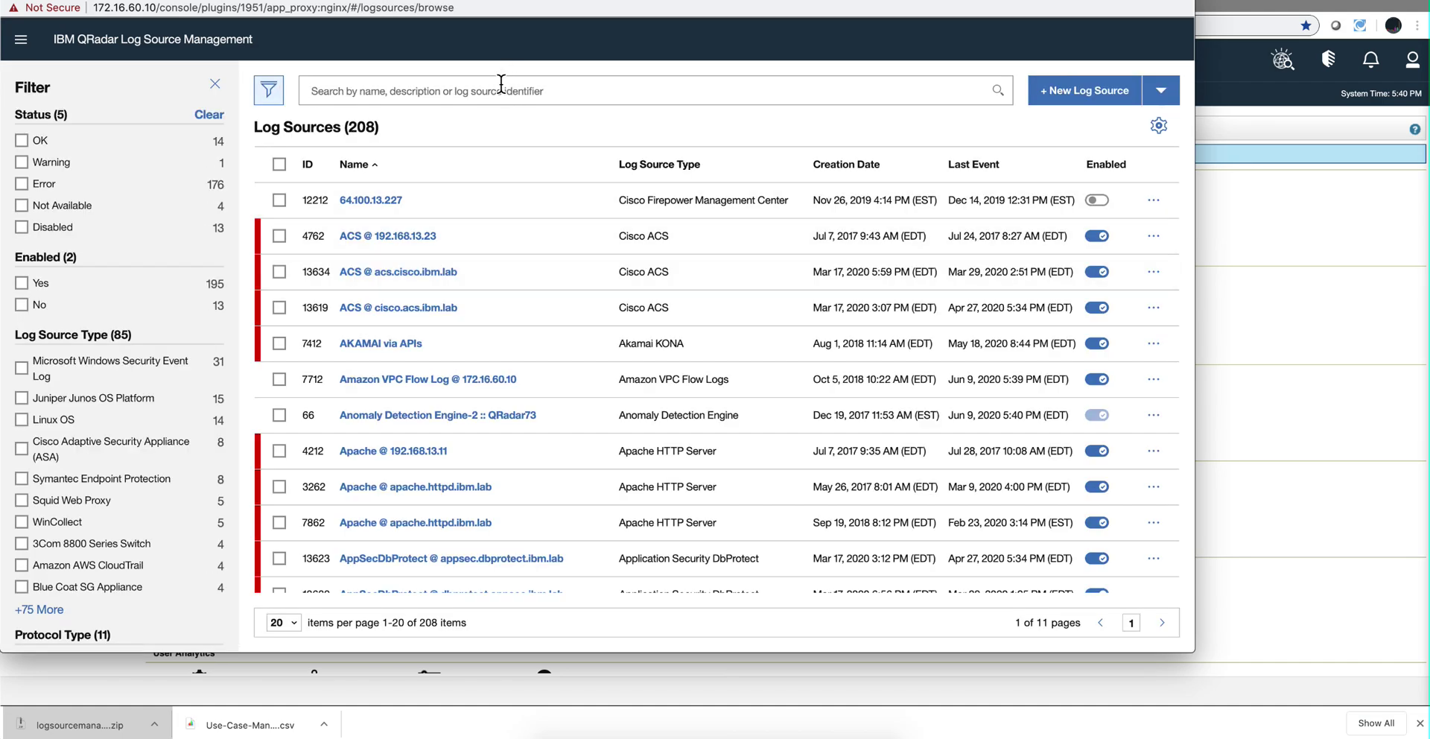
Step: Search the log sources for "cisco" and show the protocol settings of the Cisco FMC log source
{"action": "type", "text": "cisco"}
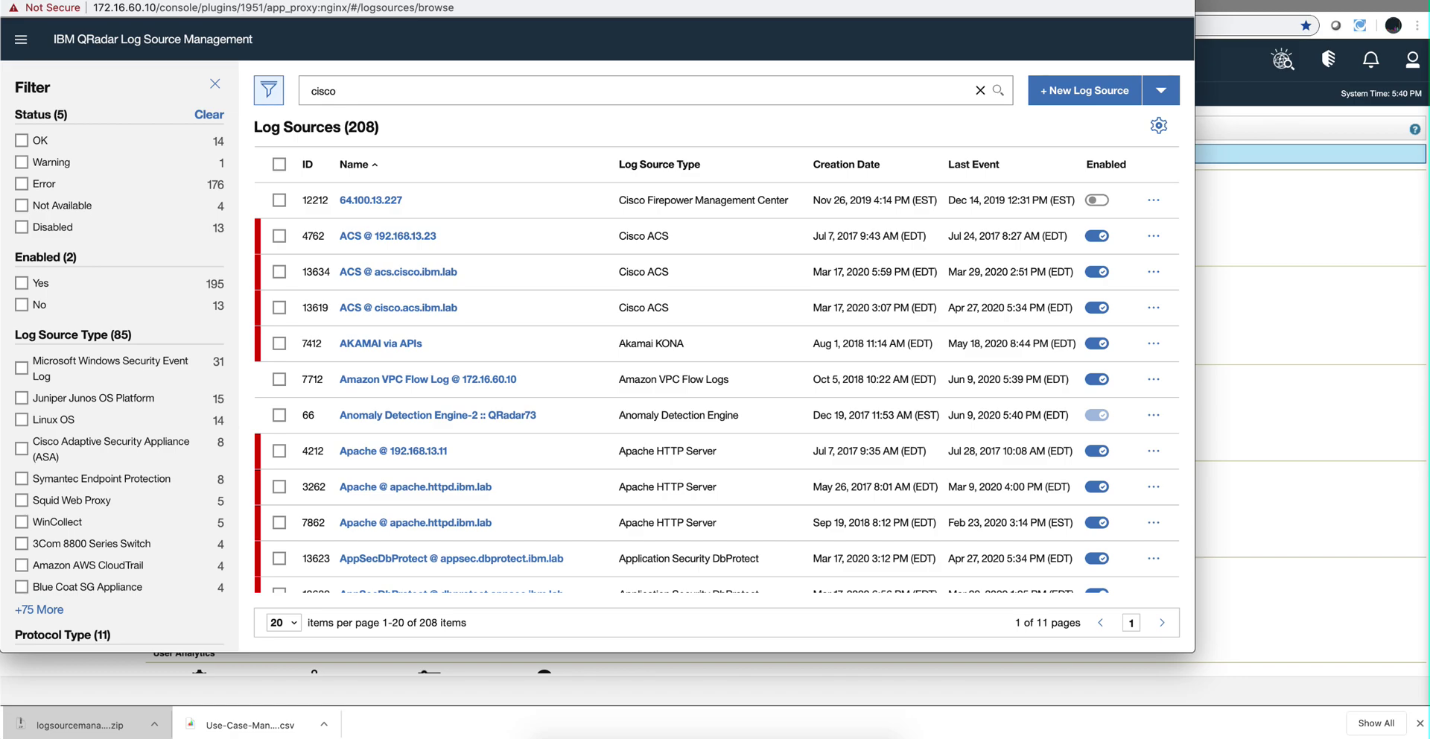
{"action": "key", "text": "Return"}
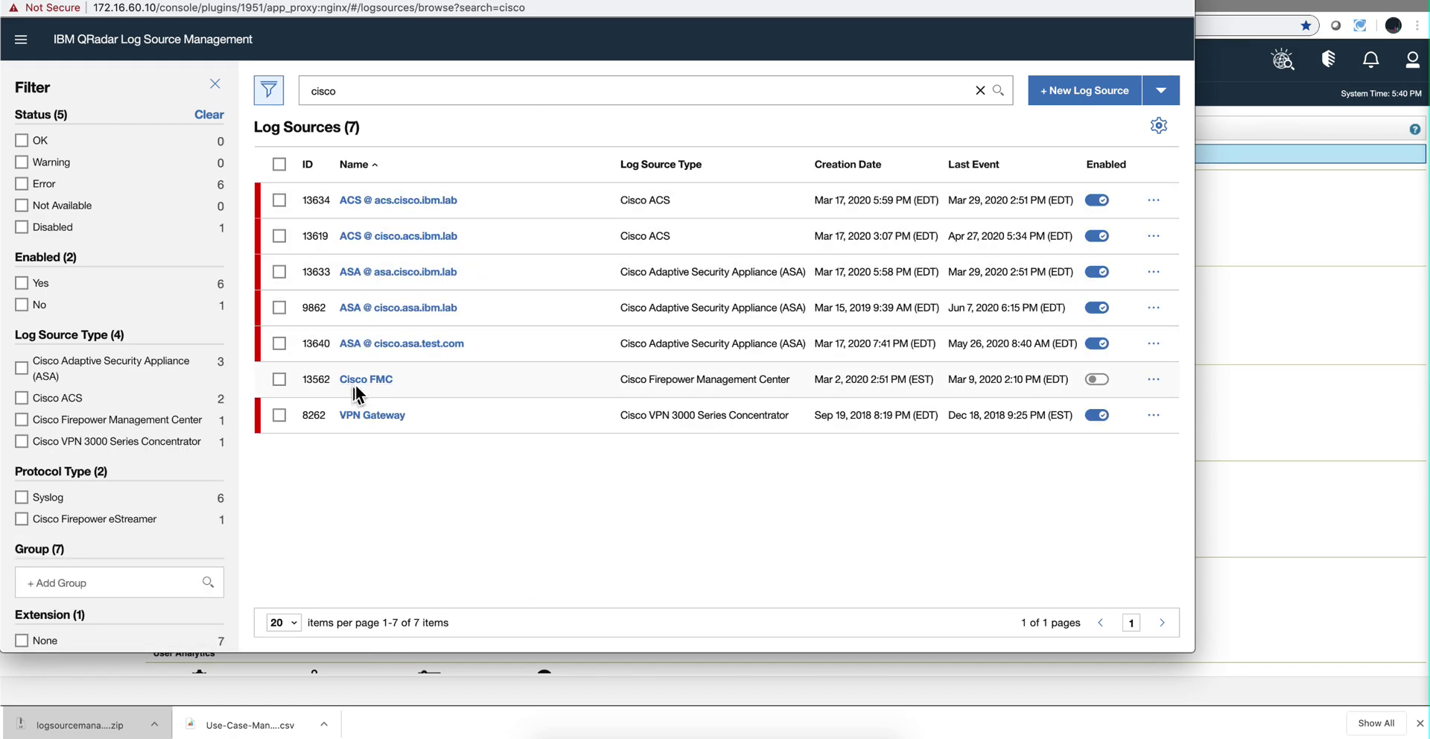
{"action": "left_click", "coordinate": [365, 380]}
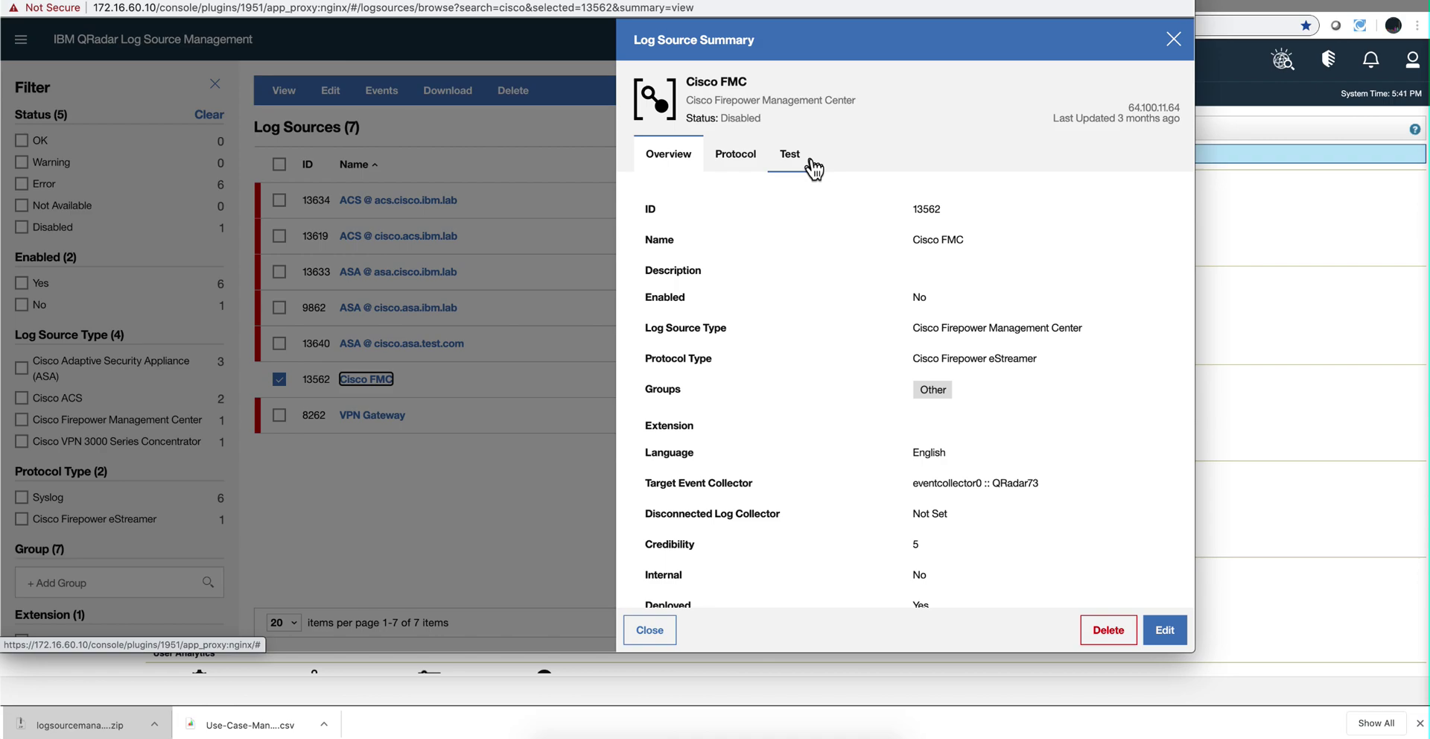
{"action": "left_click", "coordinate": [743, 168]}
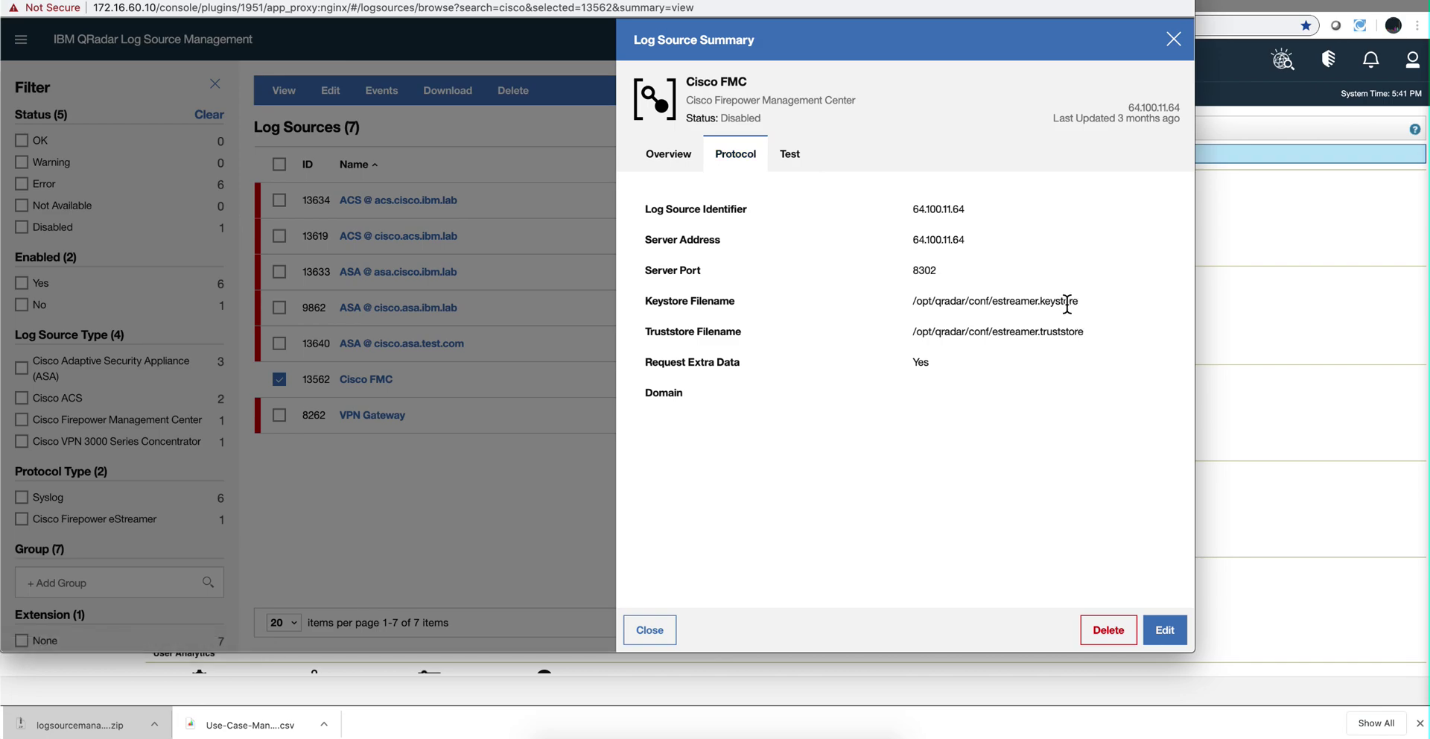
Step: Set the Cisco FMC keystore filename to /opt/qradar/conf/estreamer.keystore4 and test the log source configuration without saving
{"action": "left_click", "coordinate": [1164, 629]}
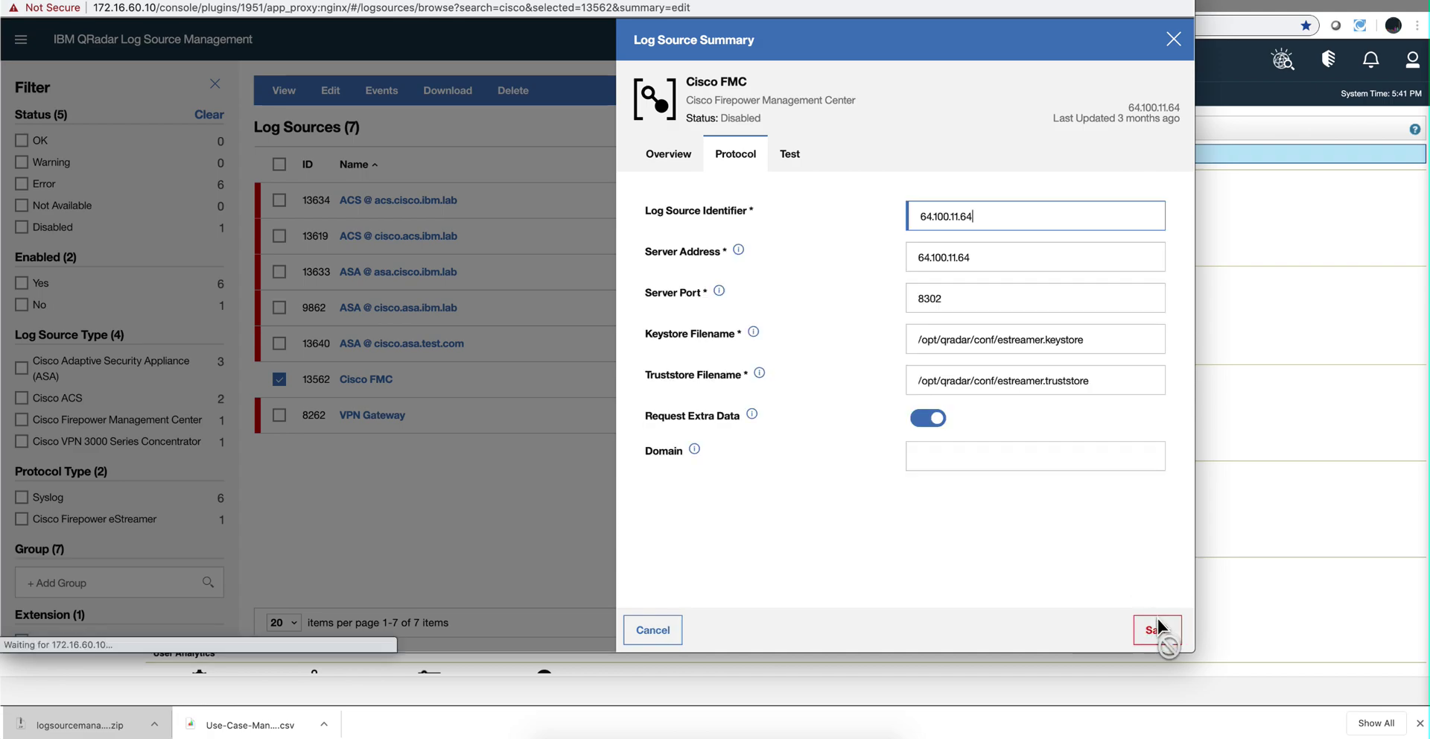
{"action": "left_click", "coordinate": [1084, 343]}
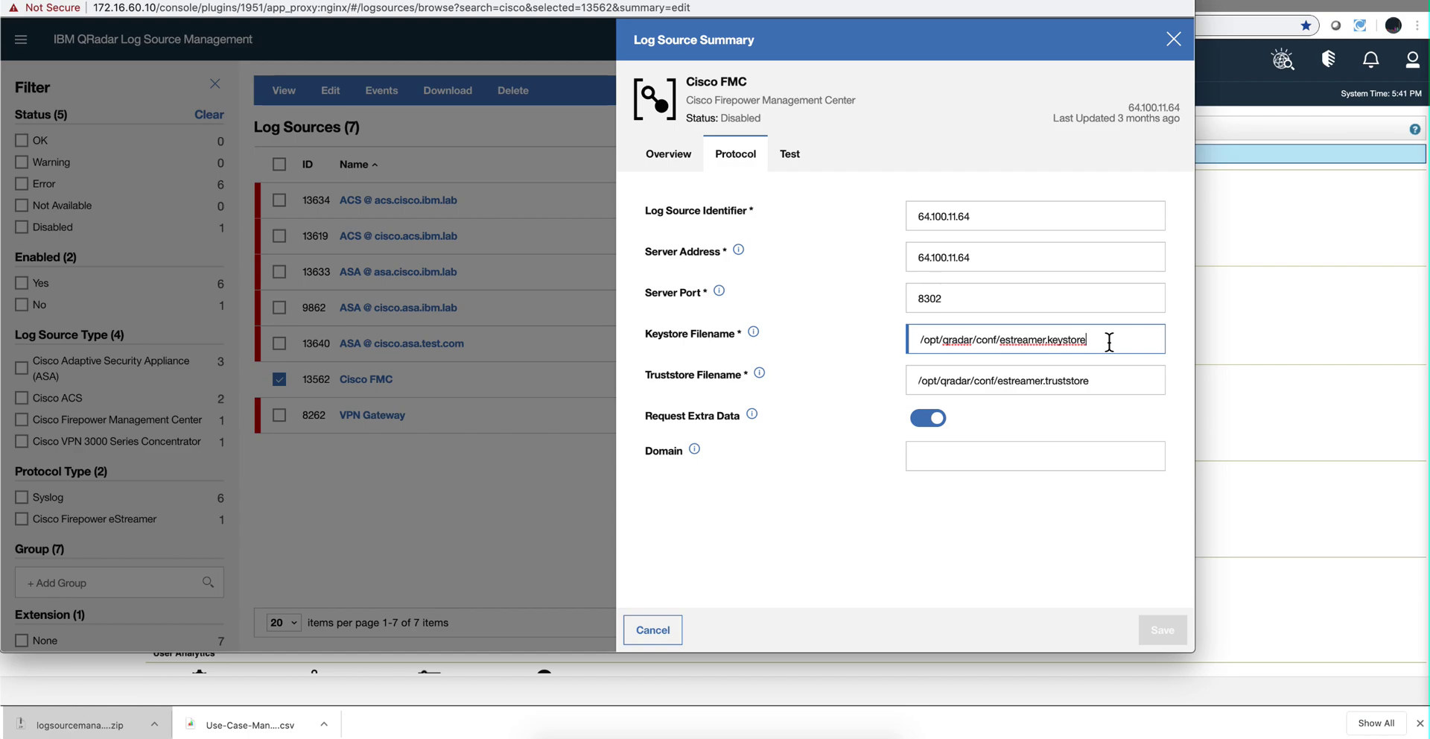
{"action": "type", "text": "4"}
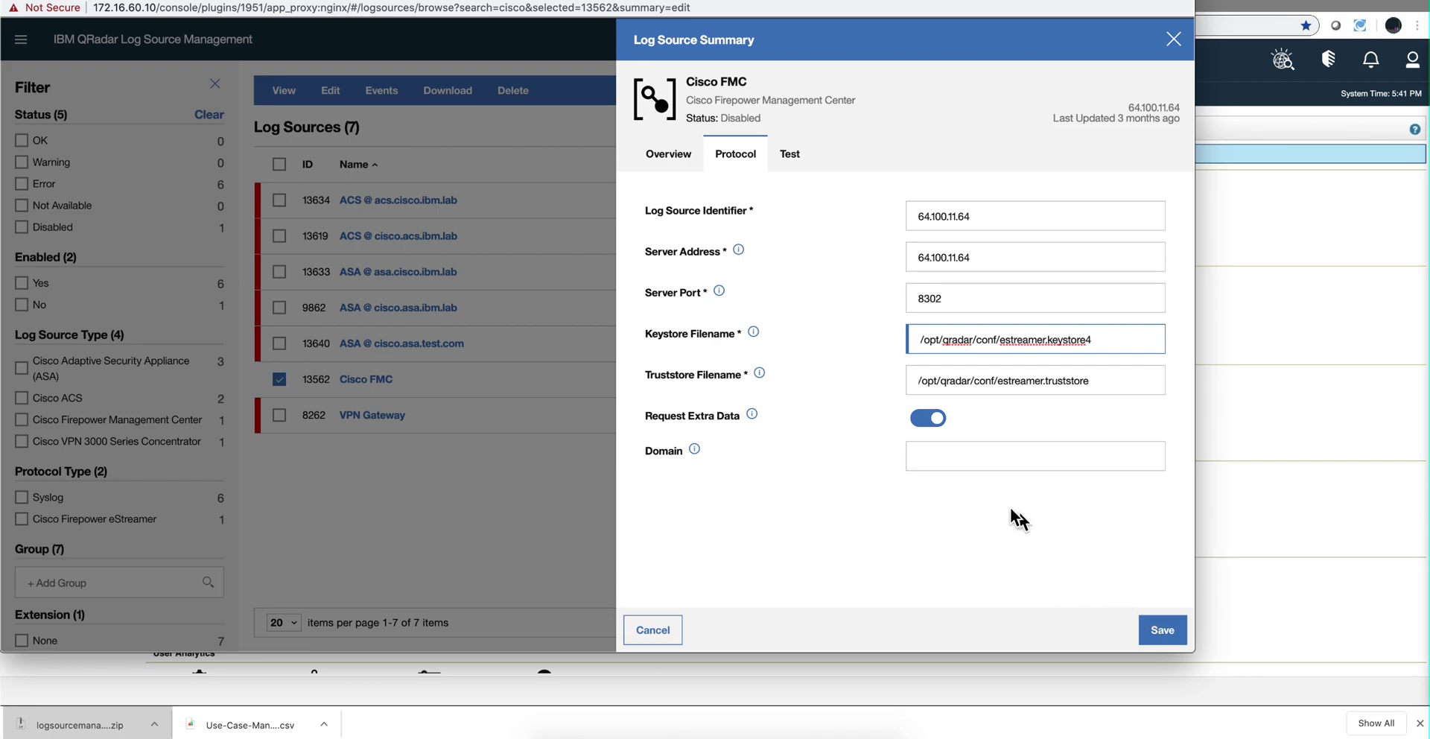
{"action": "left_click", "coordinate": [792, 158]}
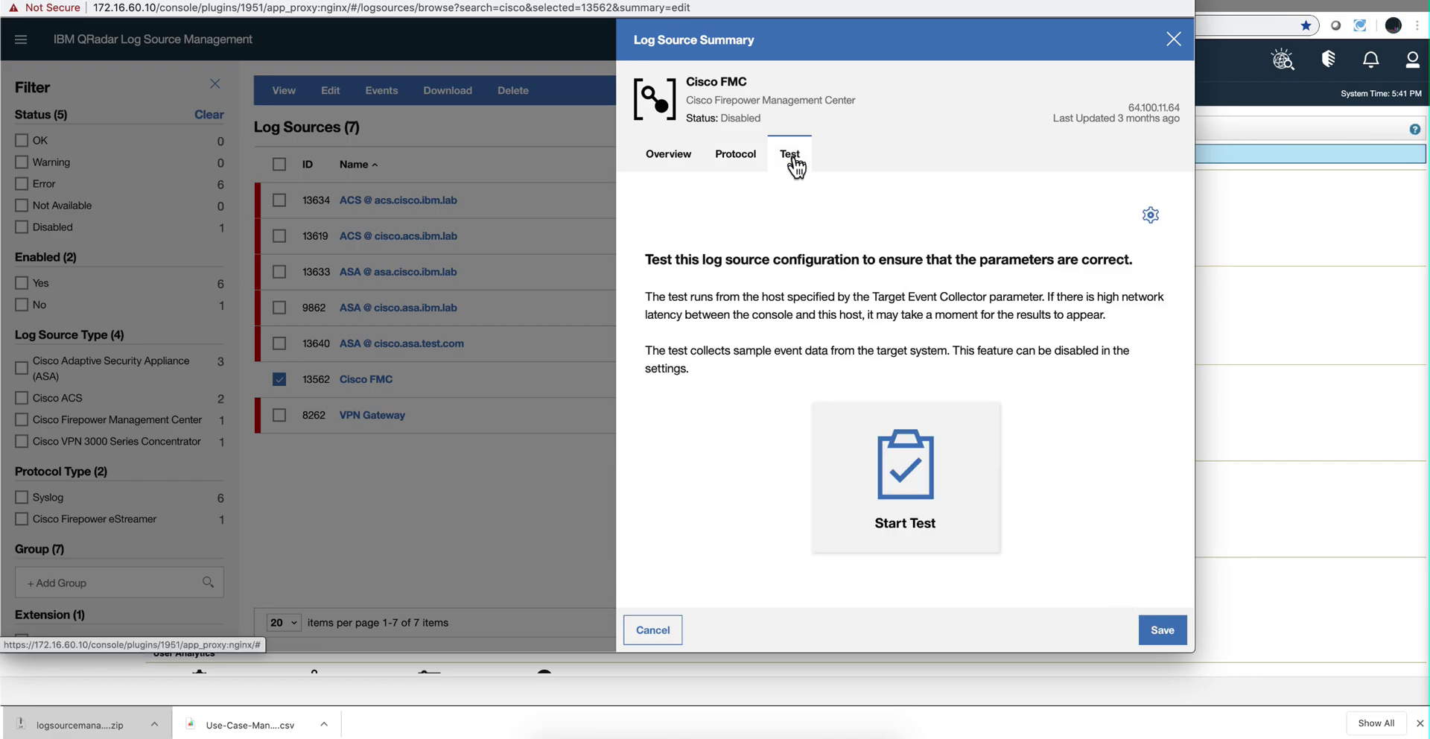
{"action": "left_click", "coordinate": [910, 465]}
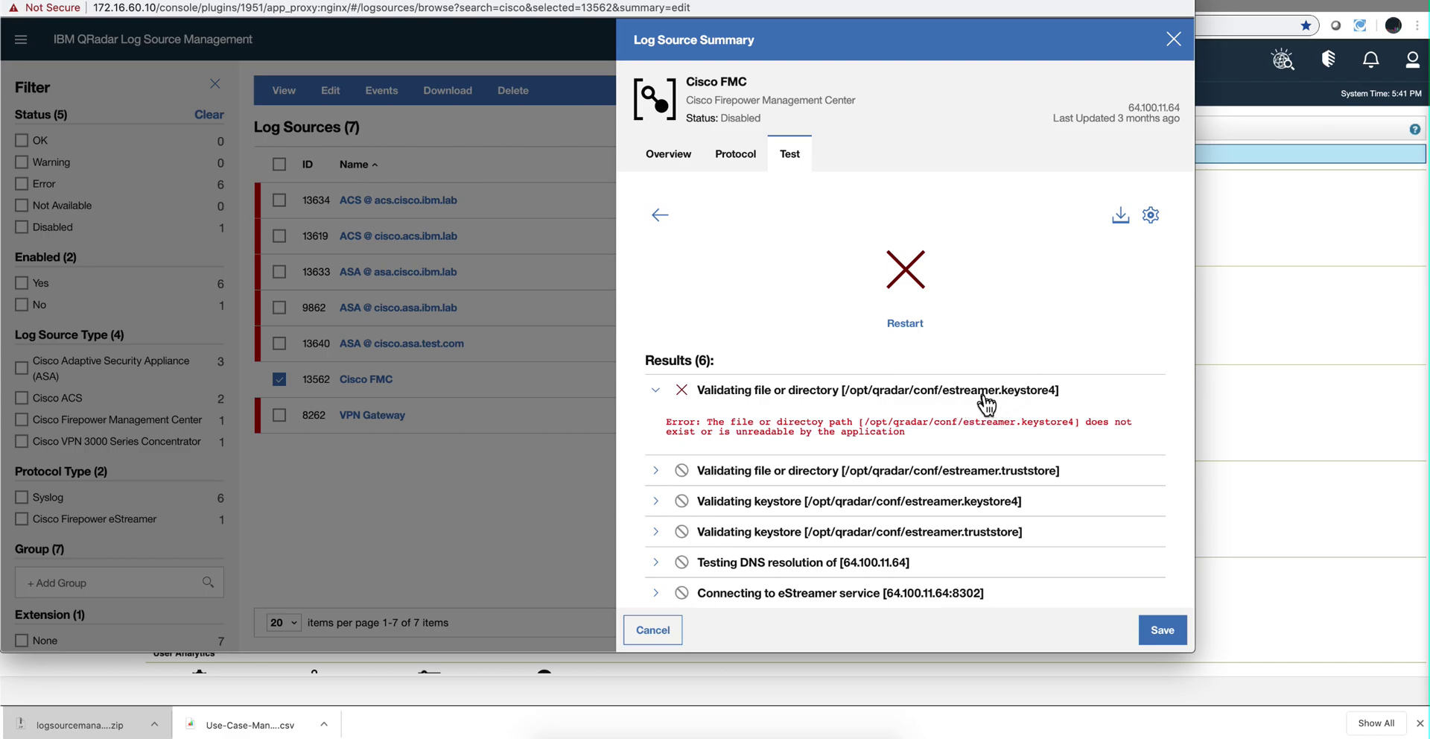
Step: Turn on Show Debug Messages in the test settings
{"action": "left_click", "coordinate": [1151, 227]}
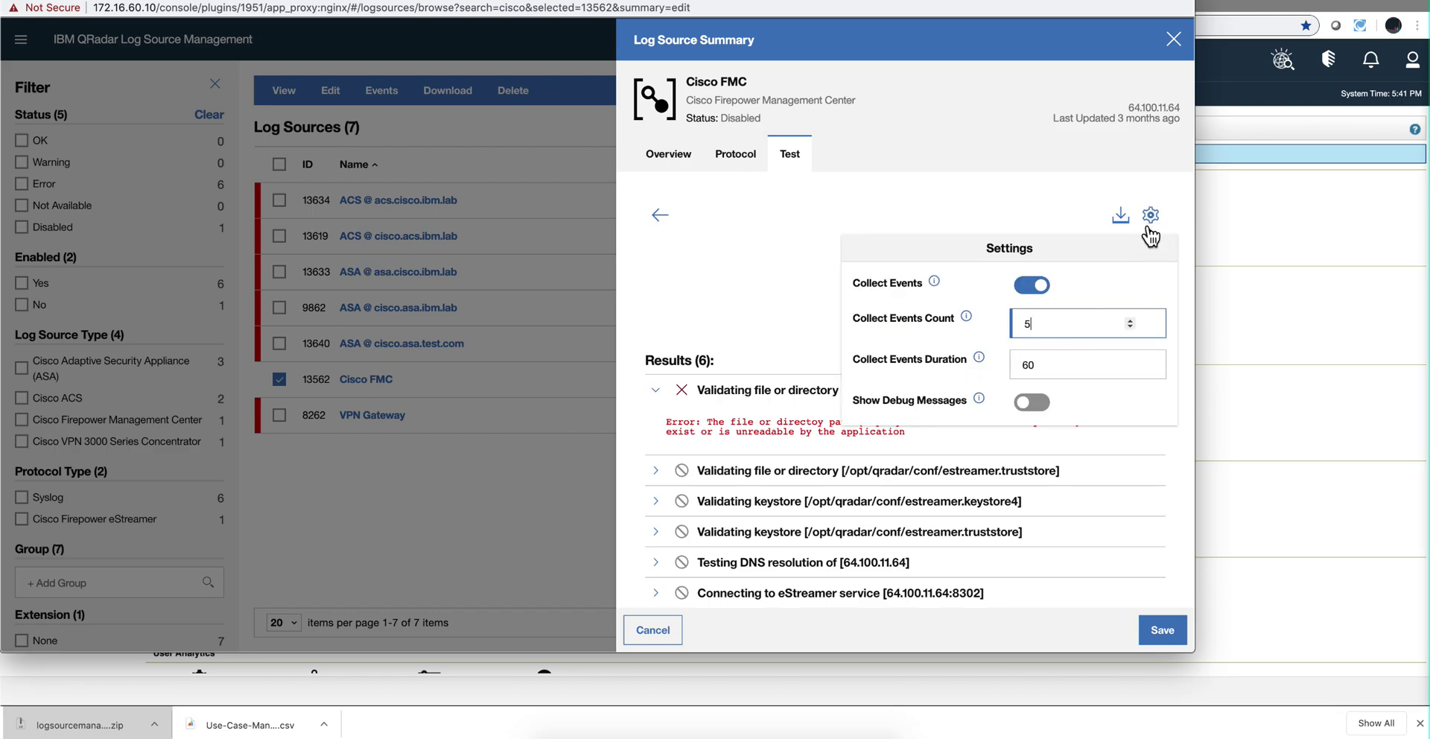
{"action": "left_click", "coordinate": [1042, 406]}
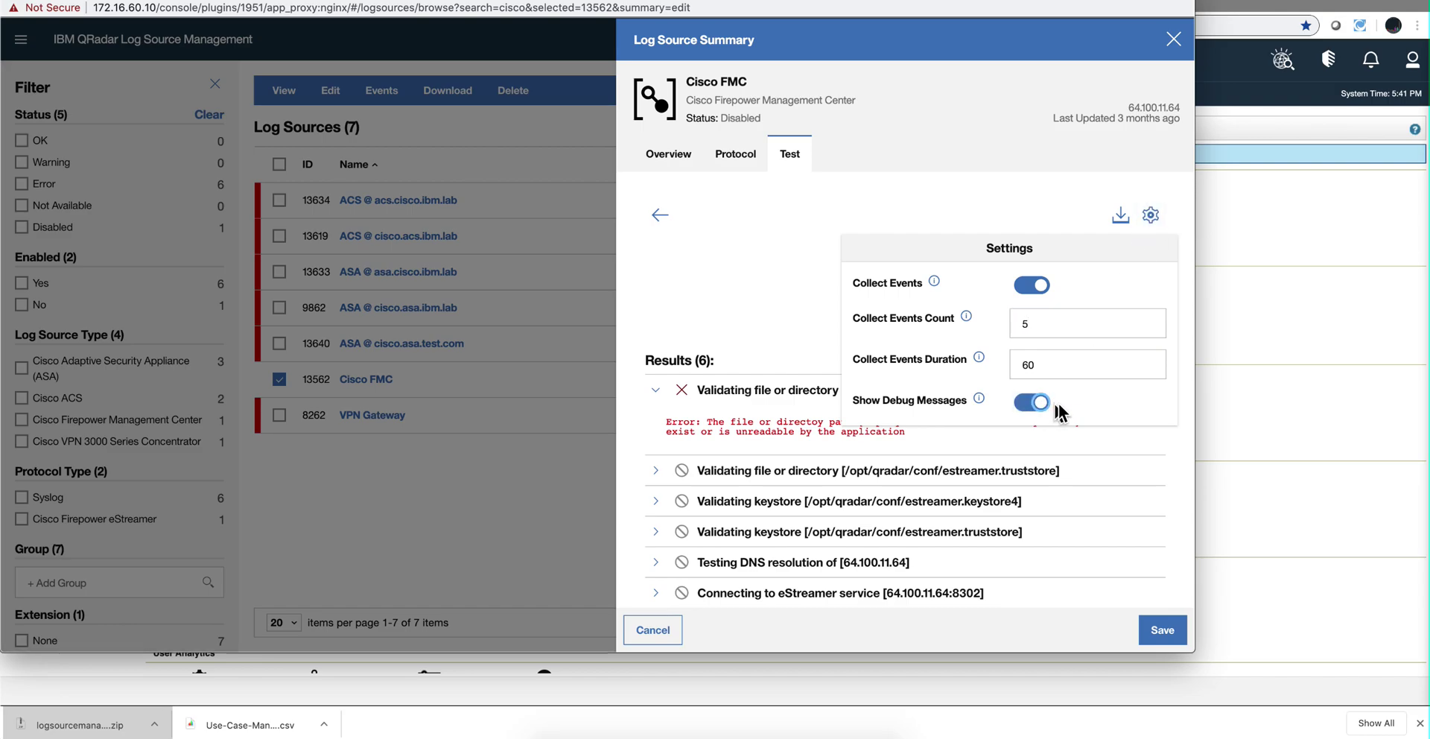
{"action": "left_click", "coordinate": [766, 314]}
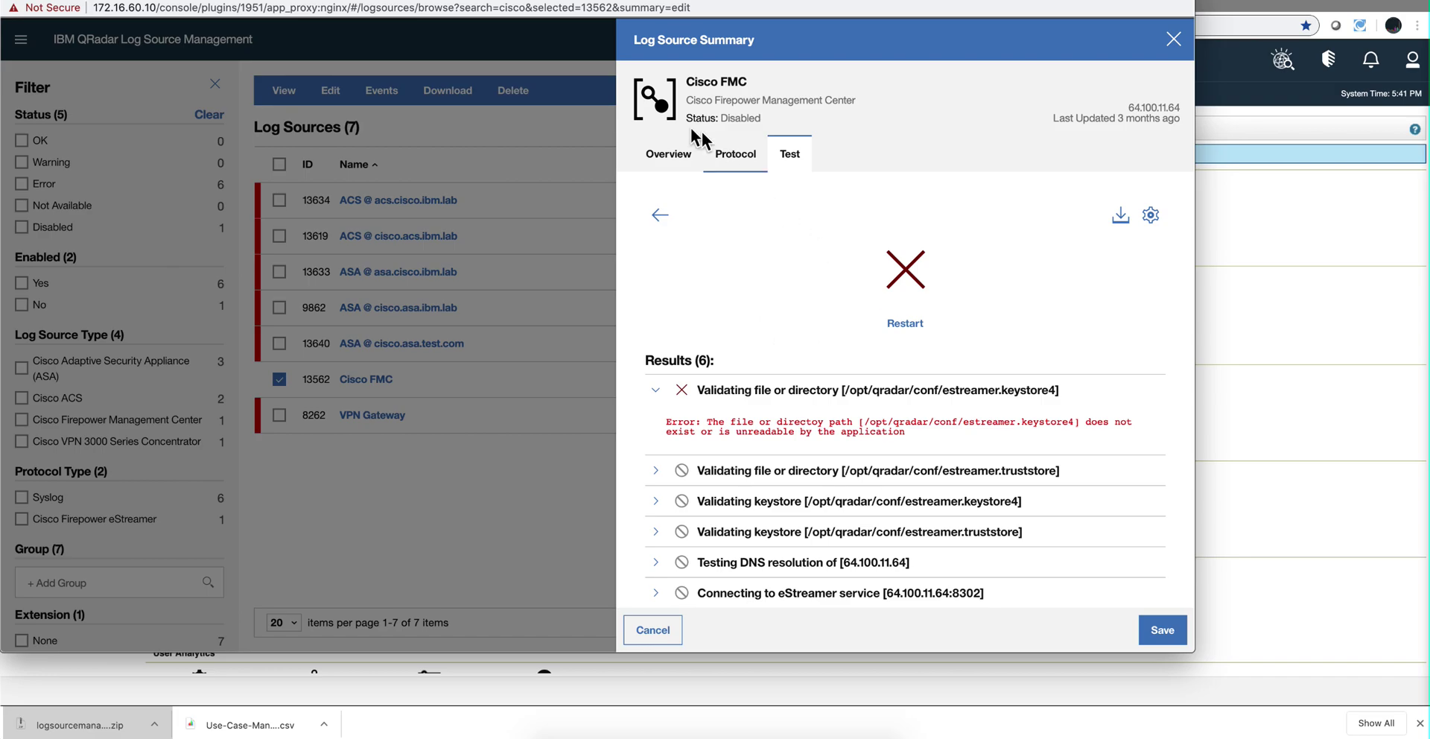
Step: Set the keystore filename back to /opt/qradar/conf/estreamer.keystore and rerun the log source test
{"action": "left_click", "coordinate": [731, 155]}
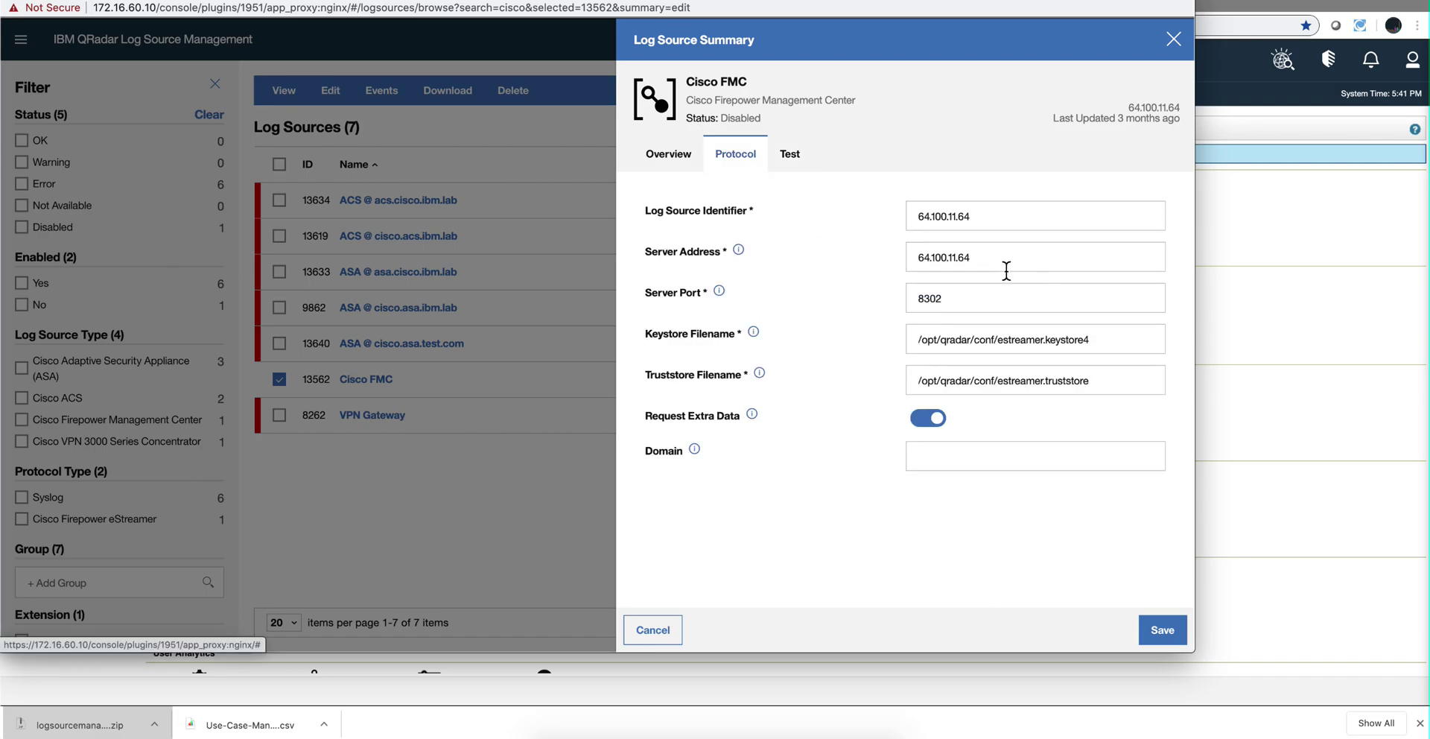
{"action": "left_click", "coordinate": [1094, 339]}
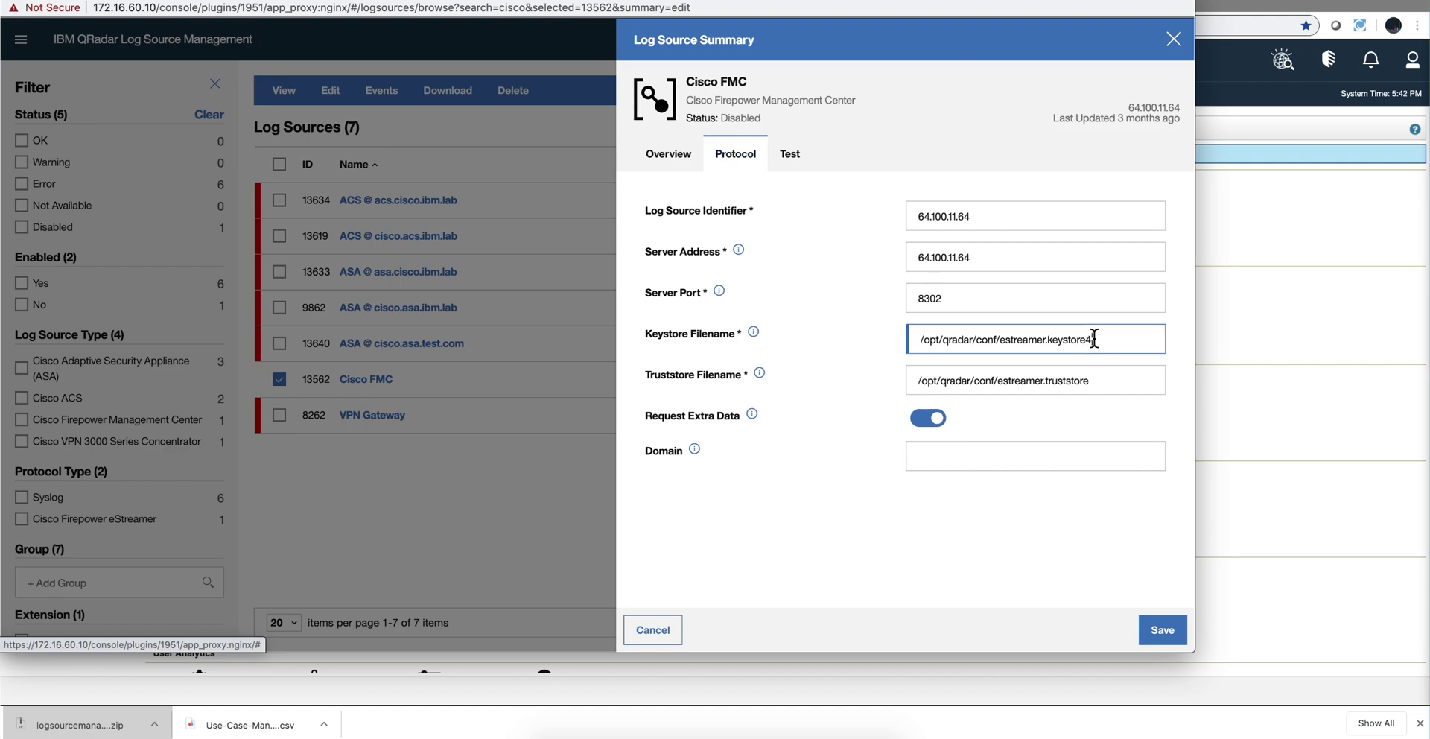
{"action": "key", "text": "BackSpace"}
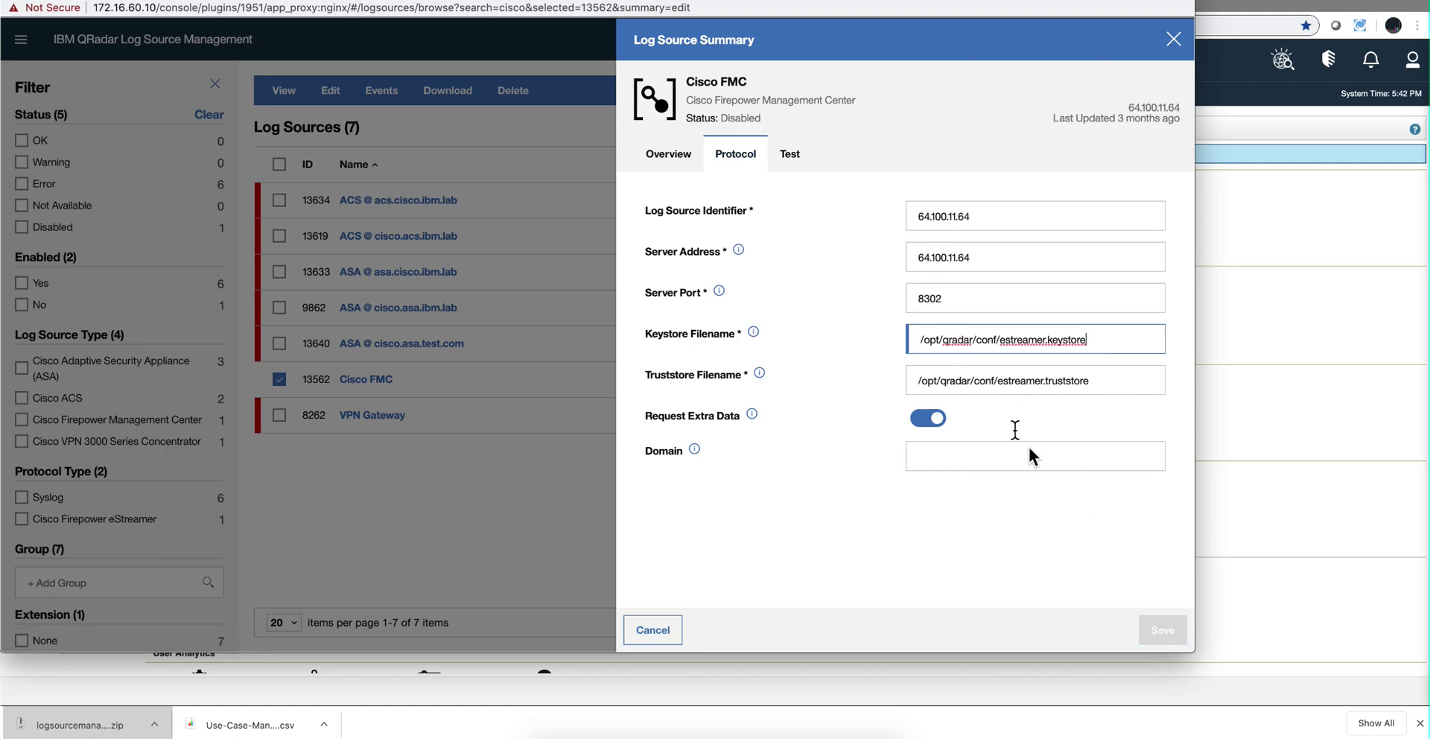
{"action": "left_click", "coordinate": [797, 161]}
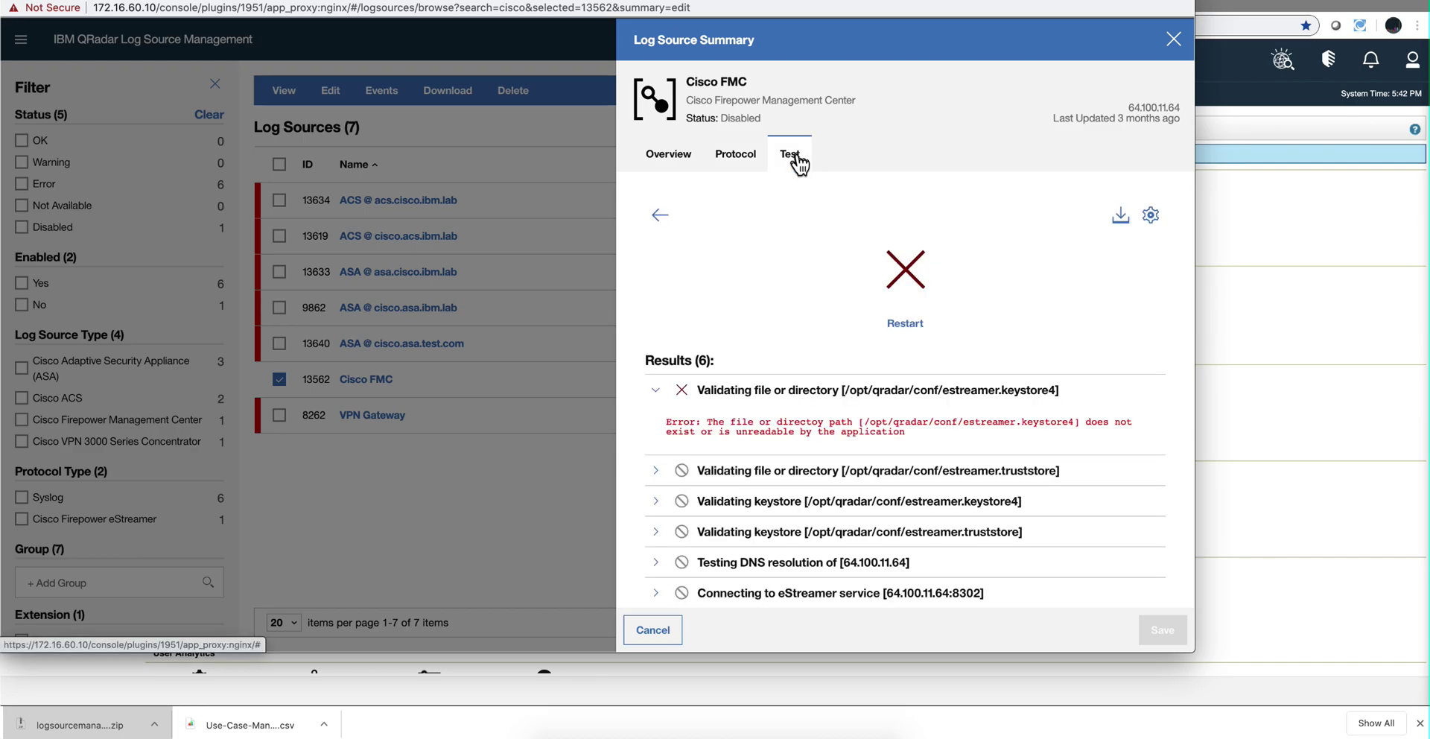
{"action": "left_click", "coordinate": [900, 320]}
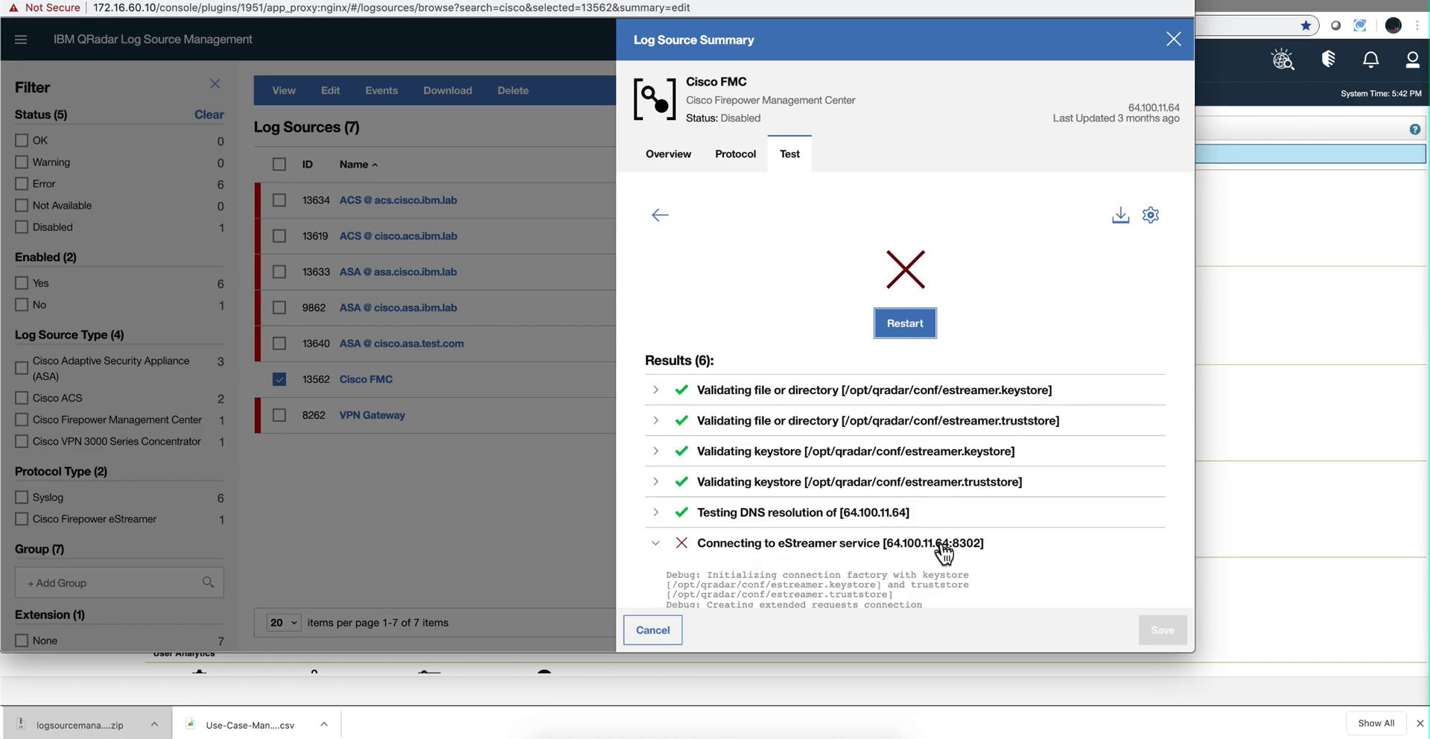
{"action": "scroll", "coordinate": [939, 551], "scroll_direction": "down", "scroll_amount": 3}
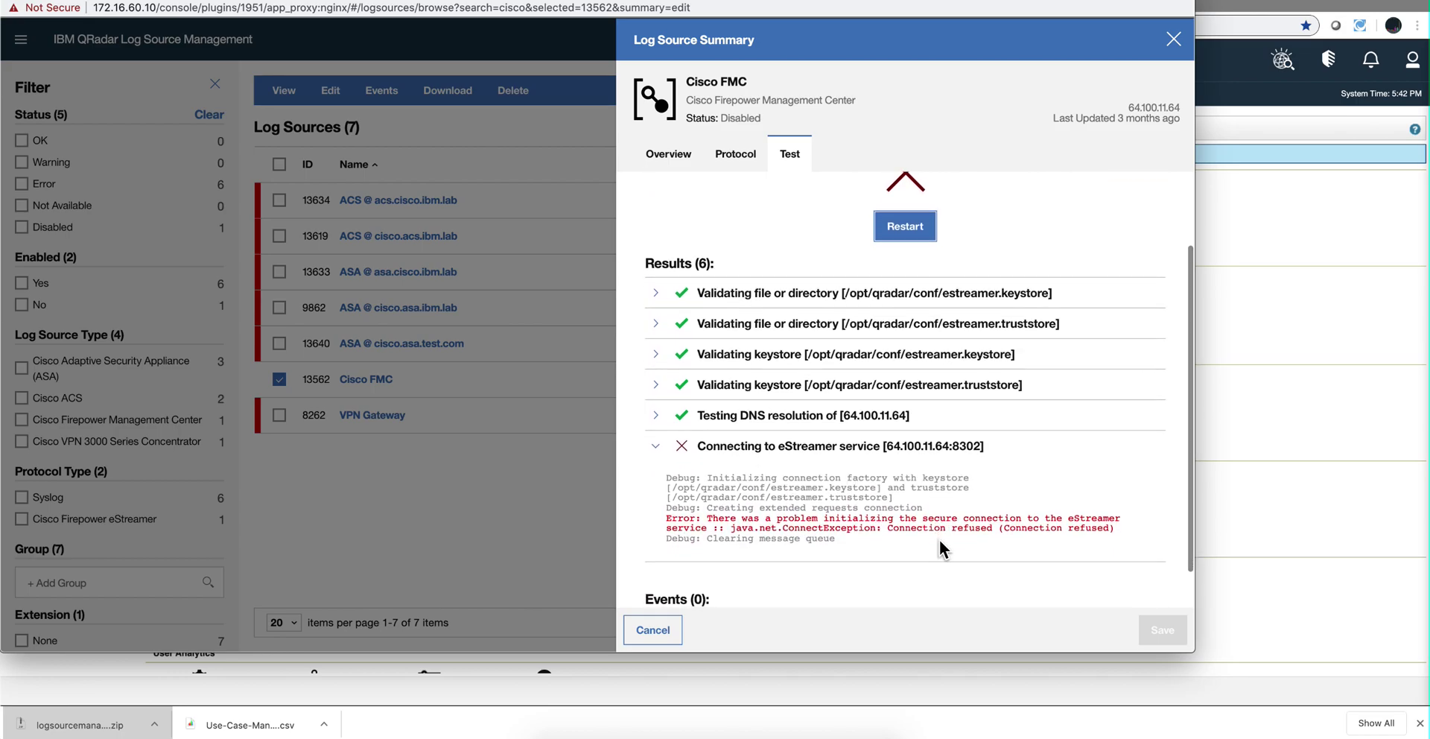
{"action": "scroll", "coordinate": [940, 539], "scroll_direction": "down", "scroll_amount": 1}
{"action": "scroll", "coordinate": [841, 522], "scroll_direction": "down", "scroll_amount": 1}
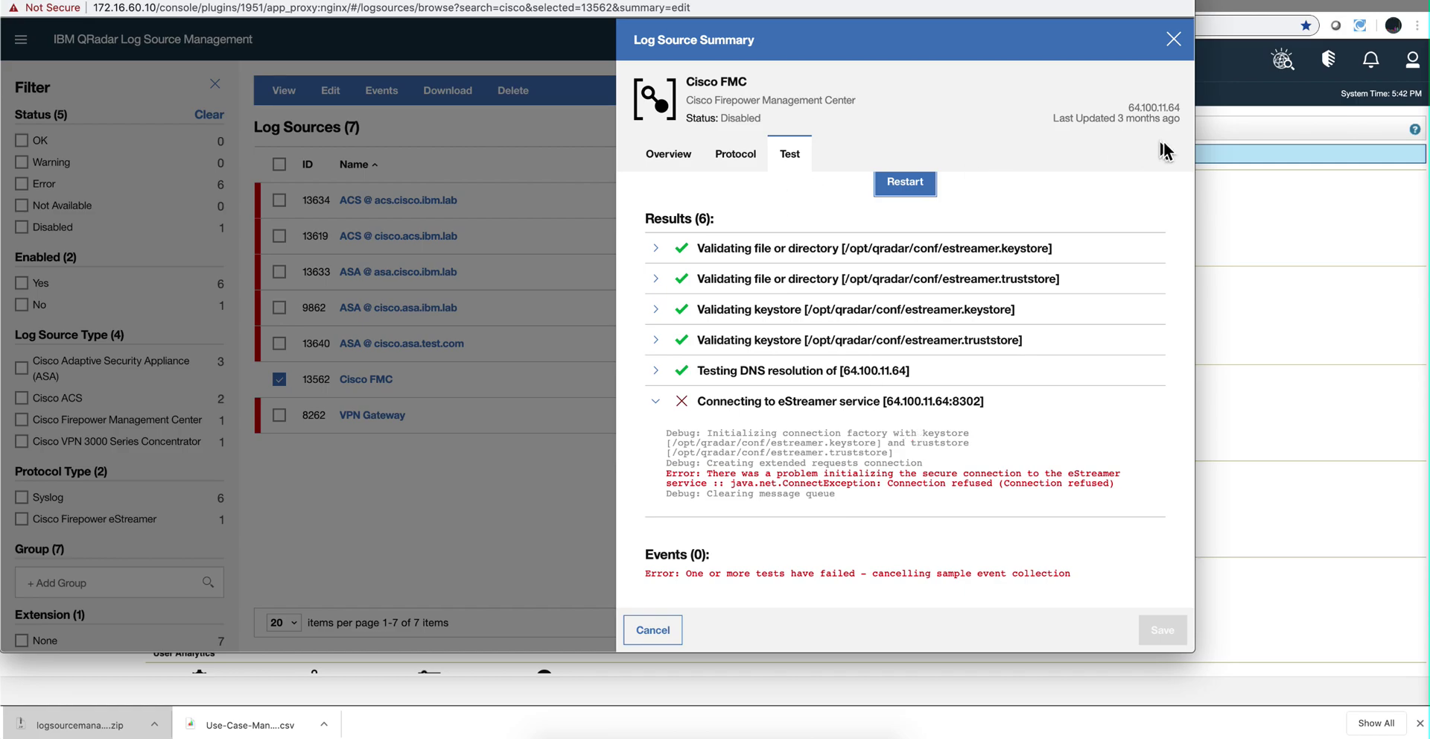
Step: Compare the eStreamer connection test output with debug messages hidden and shown again, and review the test results
{"action": "scroll", "coordinate": [1105, 189], "scroll_direction": "up", "scroll_amount": 3}
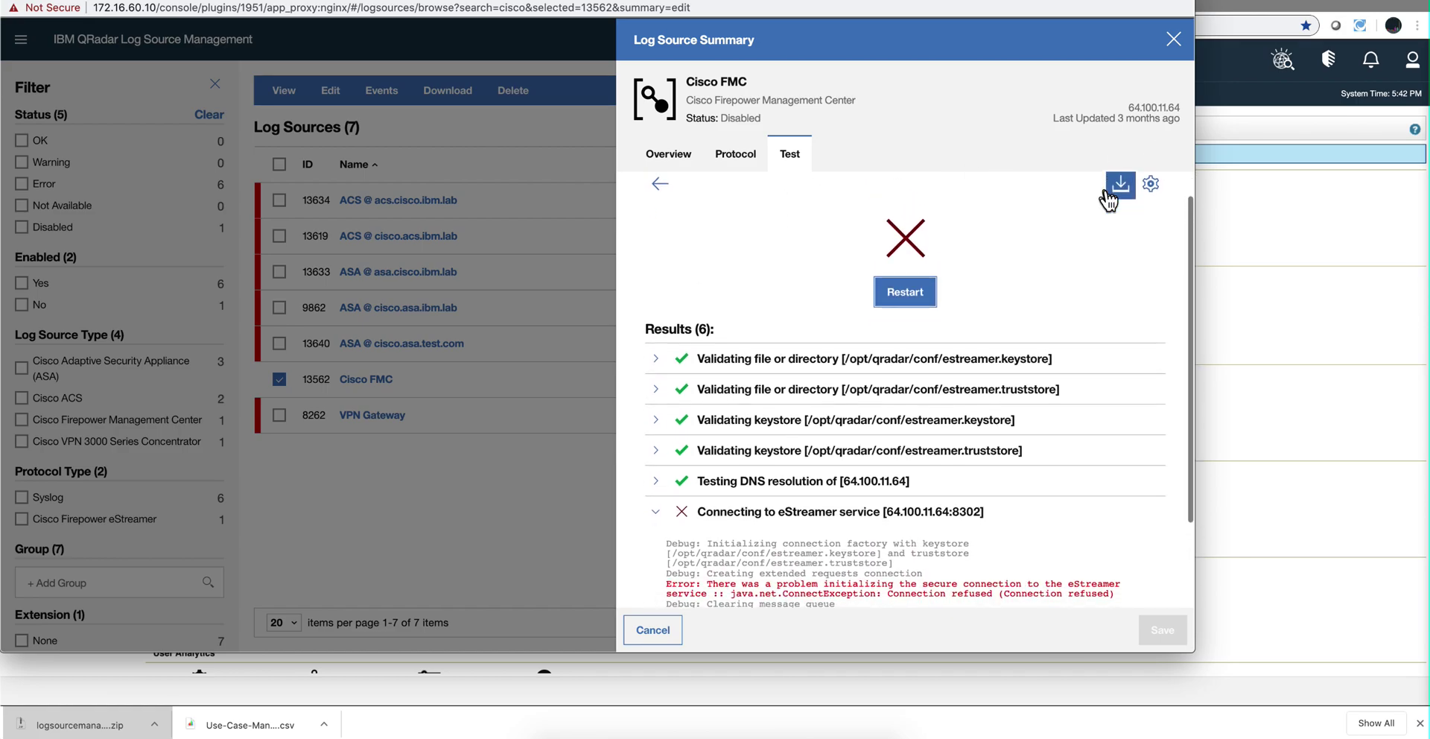
{"action": "left_click", "coordinate": [1151, 184]}
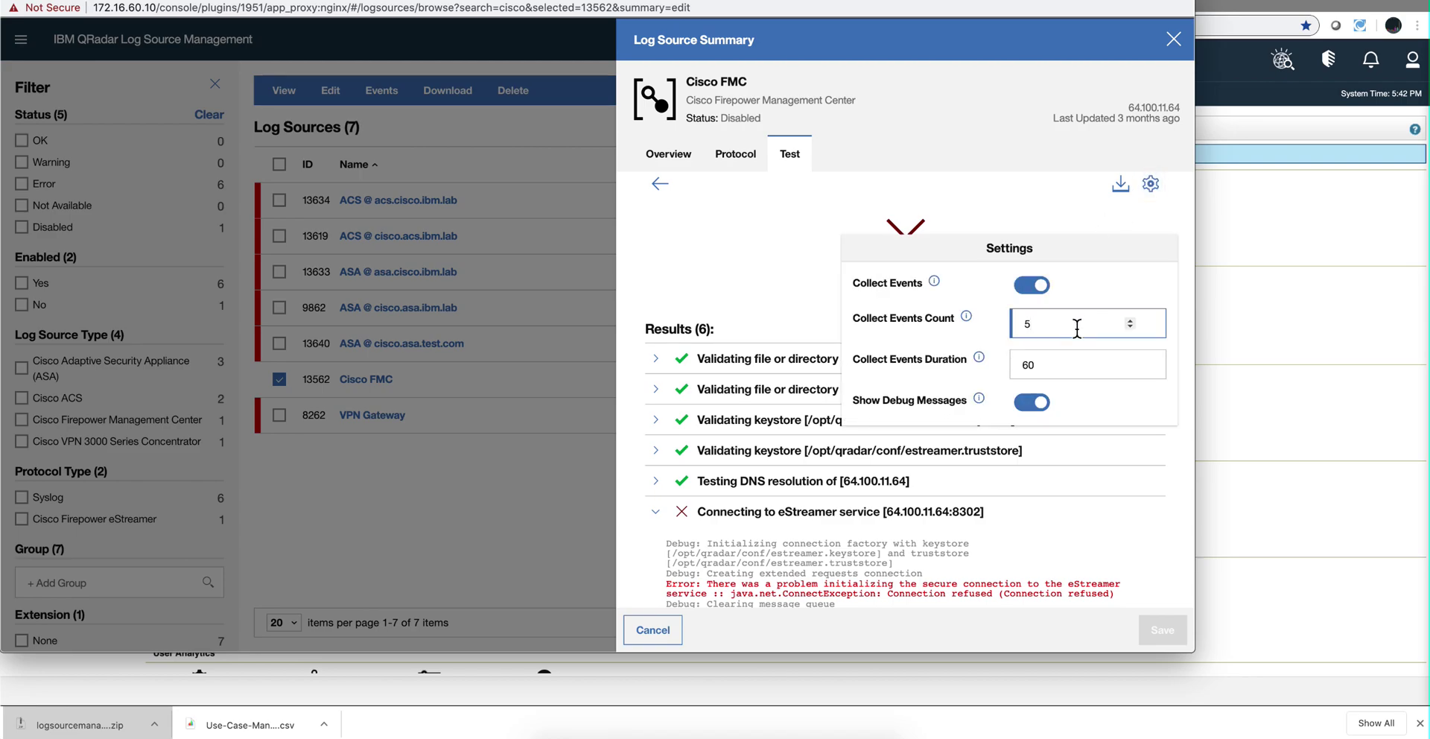
{"action": "left_click", "coordinate": [1033, 402]}
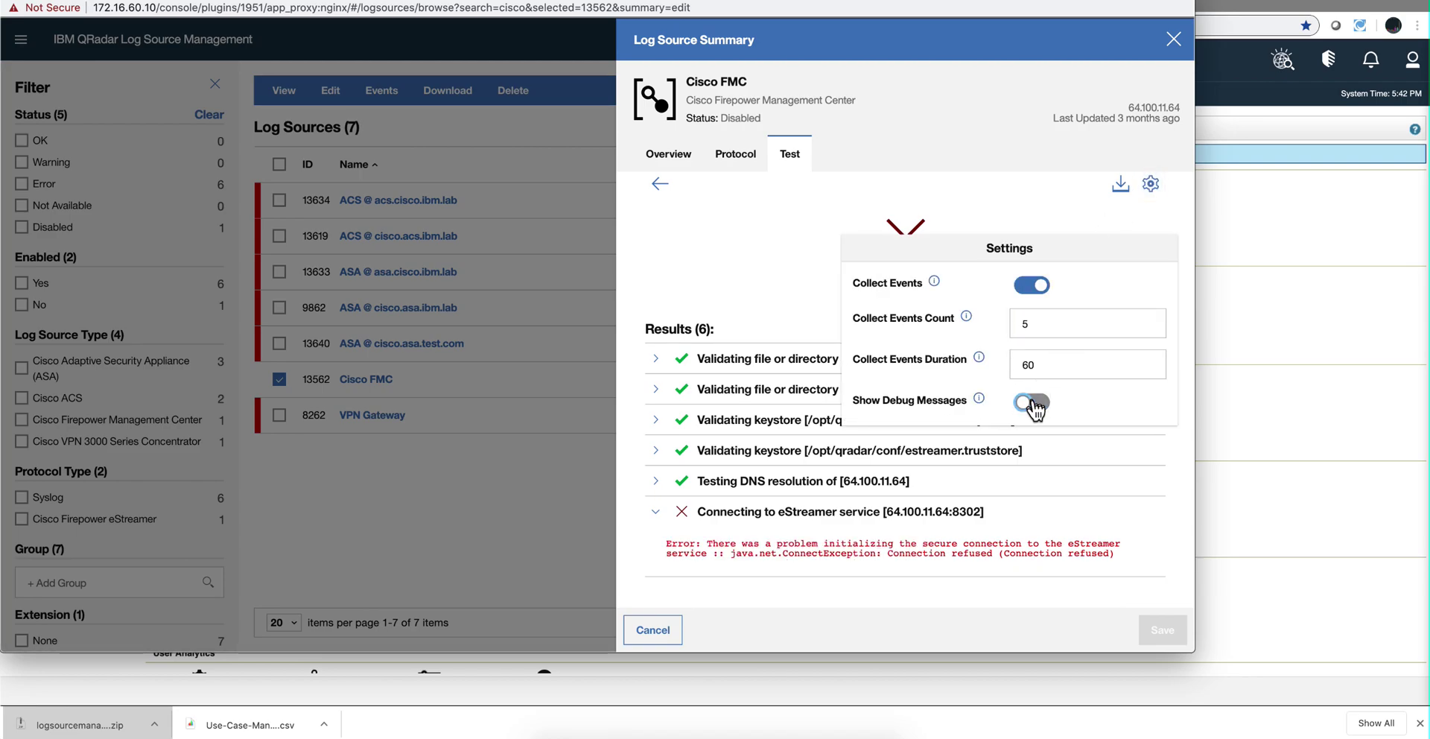
{"action": "left_click", "coordinate": [1033, 402]}
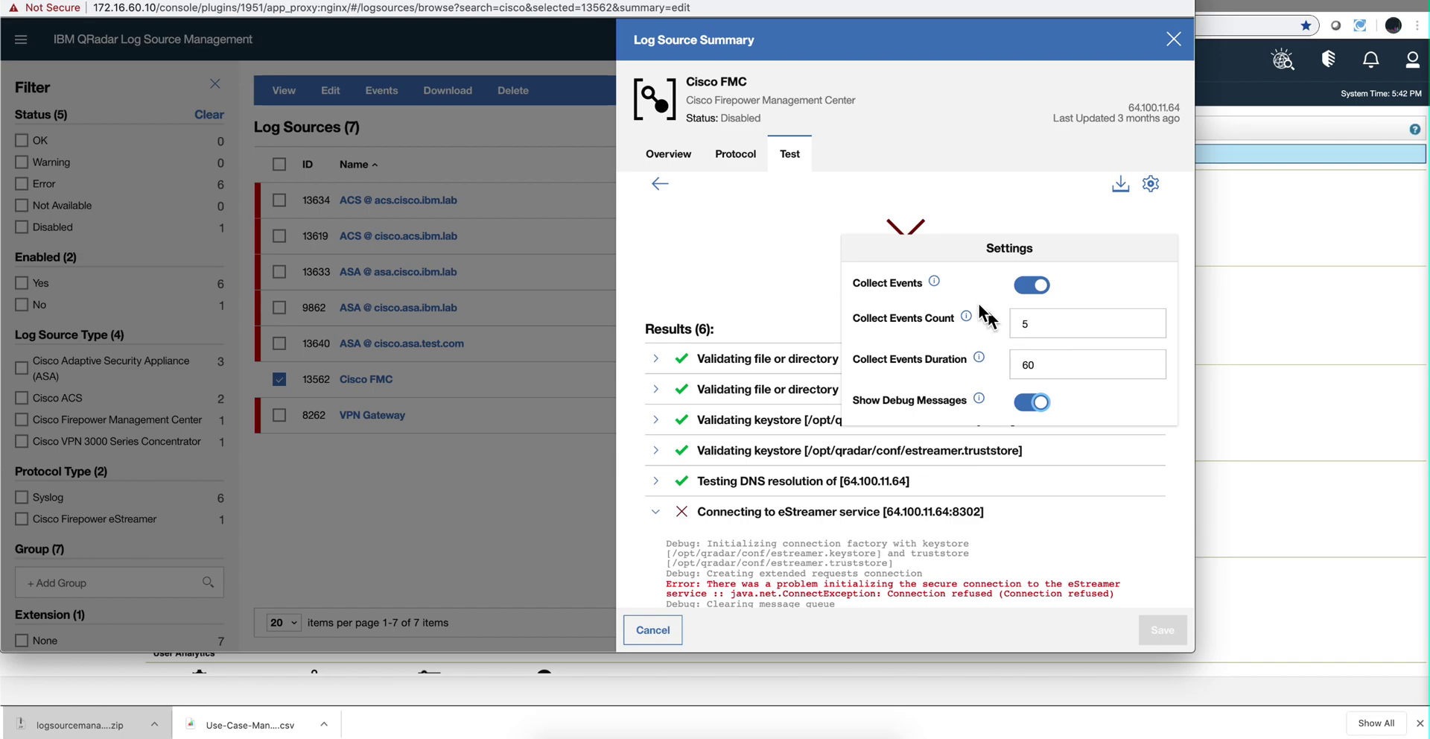
{"action": "left_click", "coordinate": [749, 274]}
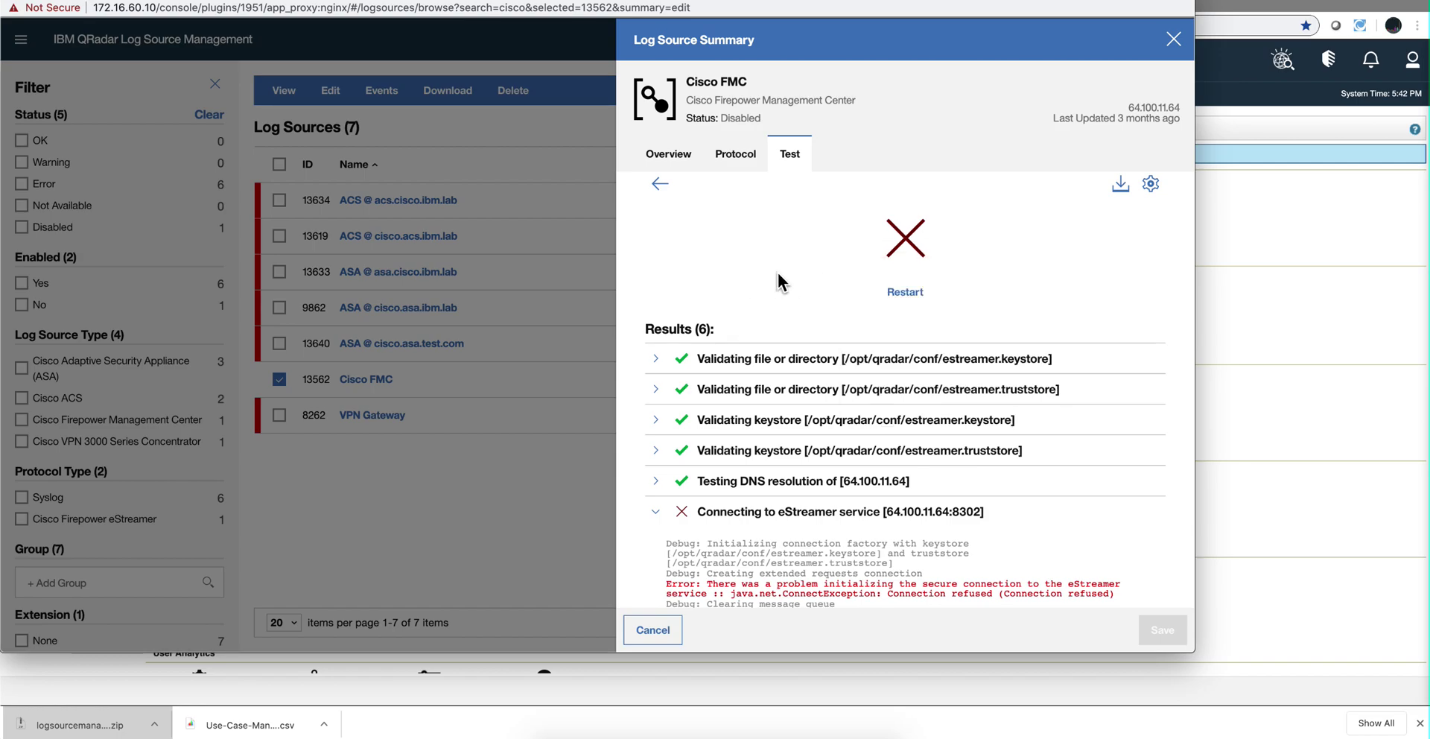
{"action": "scroll", "coordinate": [845, 547], "scroll_direction": "down", "scroll_amount": 1}
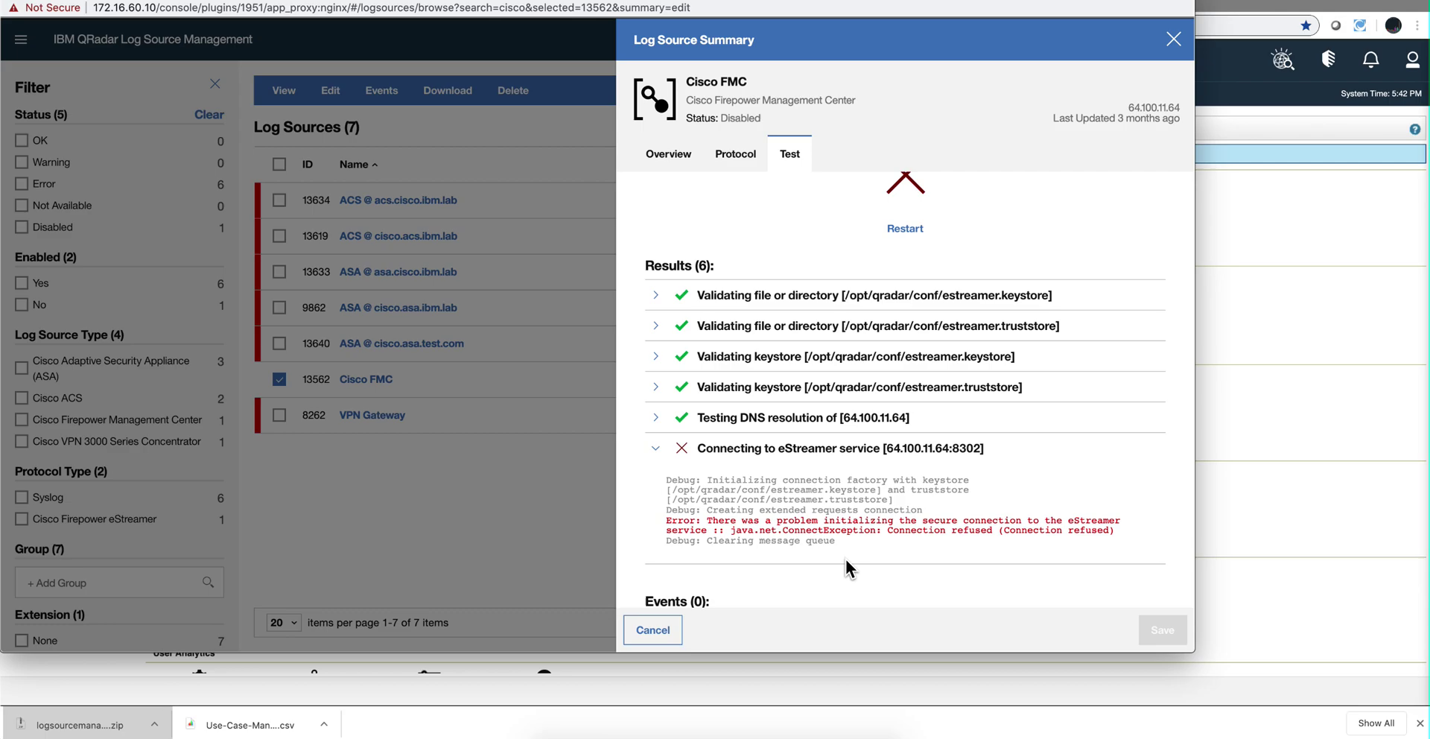
{"action": "scroll", "coordinate": [846, 559], "scroll_direction": "up", "scroll_amount": 1}
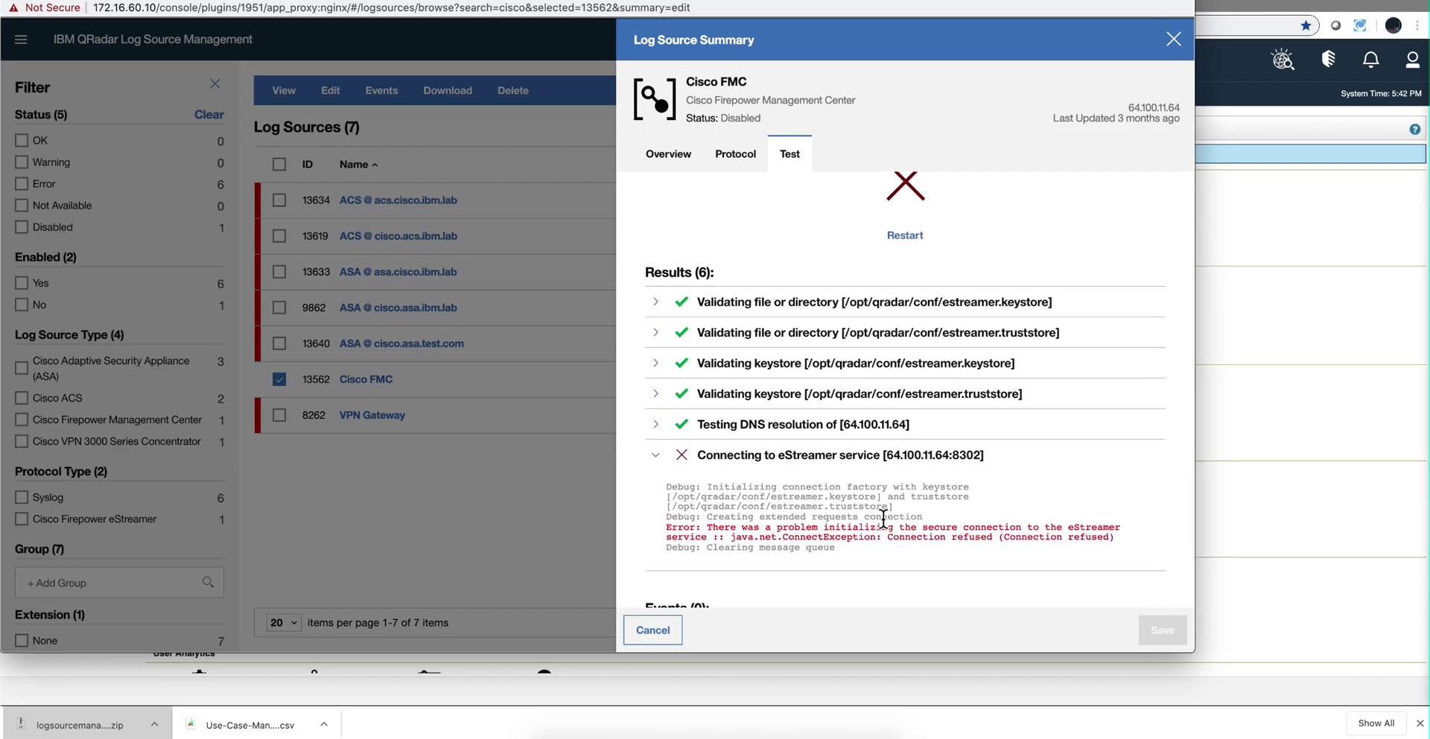
{"action": "scroll", "coordinate": [906, 515], "scroll_direction": "down", "scroll_amount": 1}
{"action": "scroll", "coordinate": [907, 515], "scroll_direction": "up", "scroll_amount": 3}
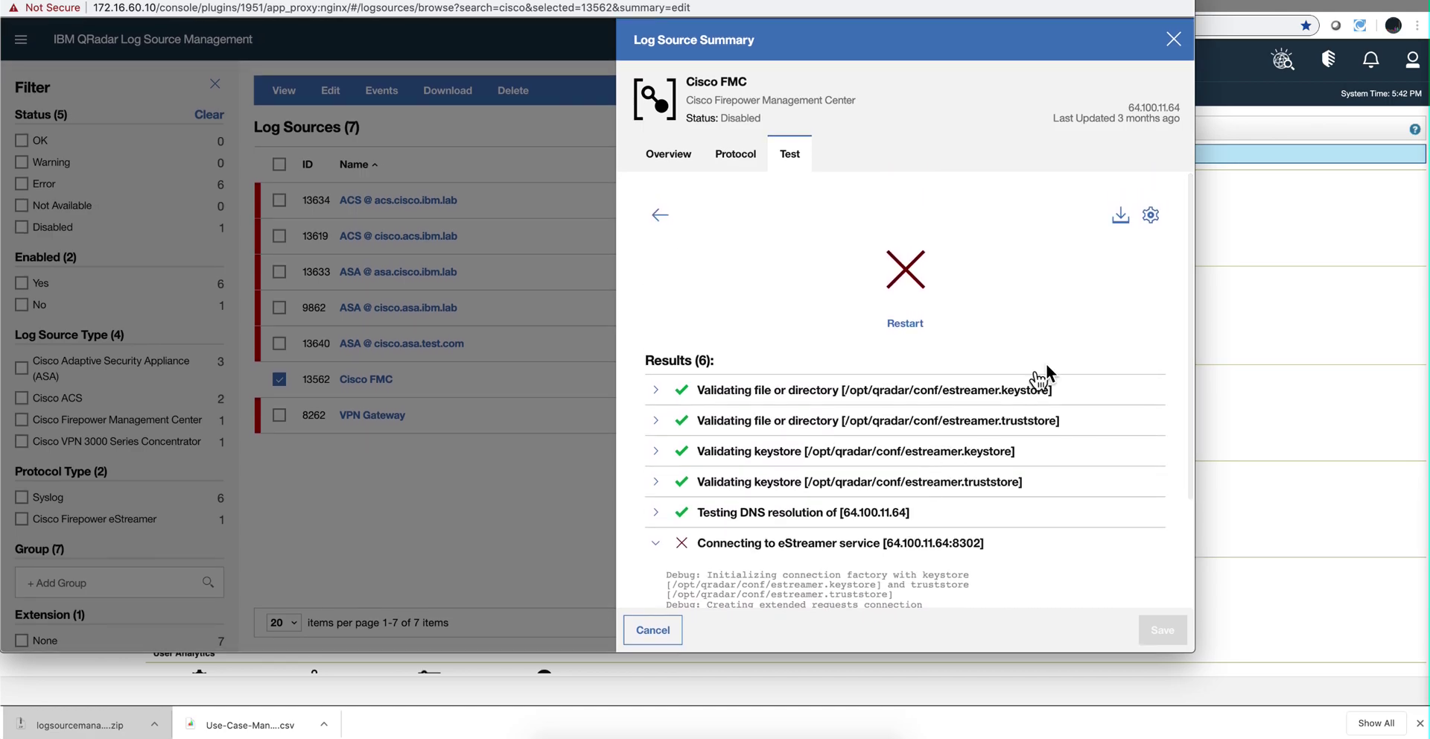
Step: Download the Cisco FMC test results, review the settings, certificates and connection errors in test-results.txt, and close the file
{"action": "left_click", "coordinate": [1120, 217]}
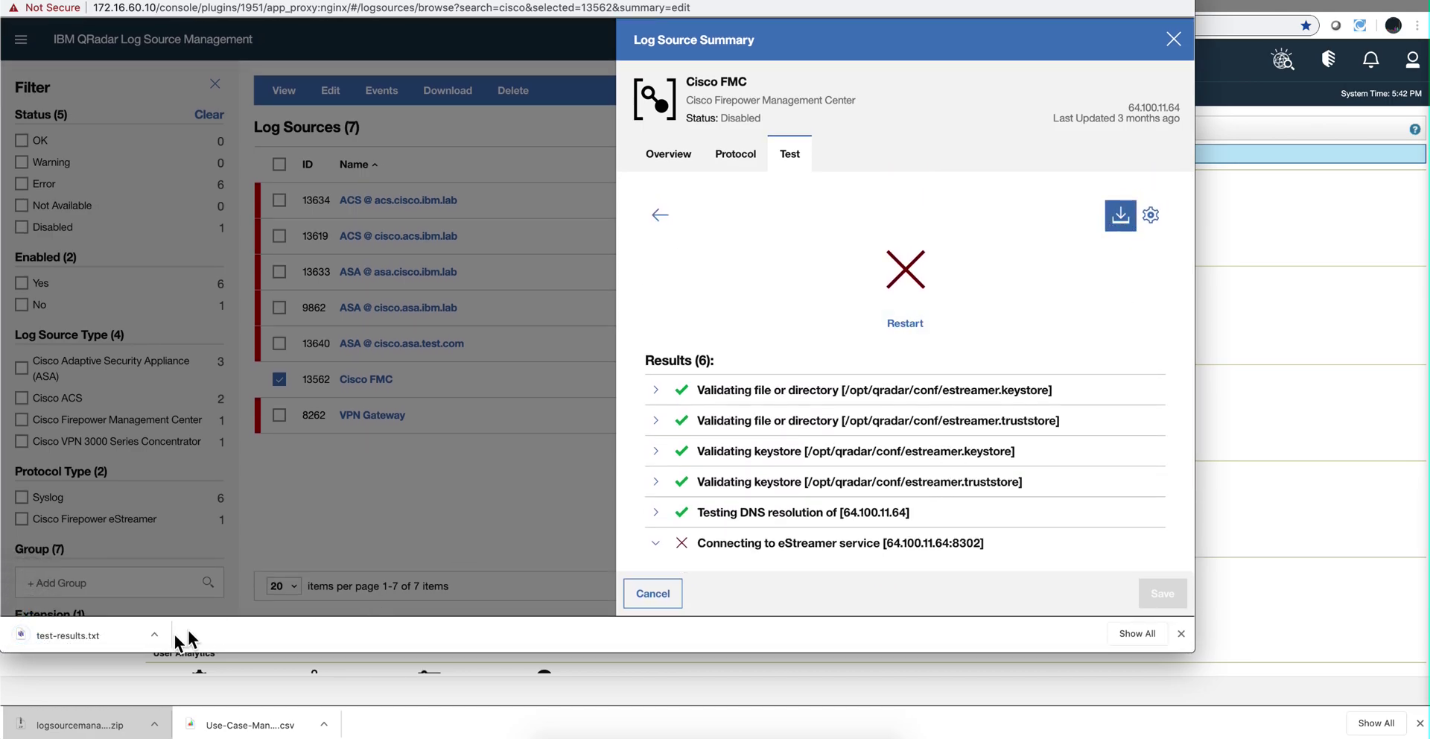
{"action": "left_click", "coordinate": [74, 637]}
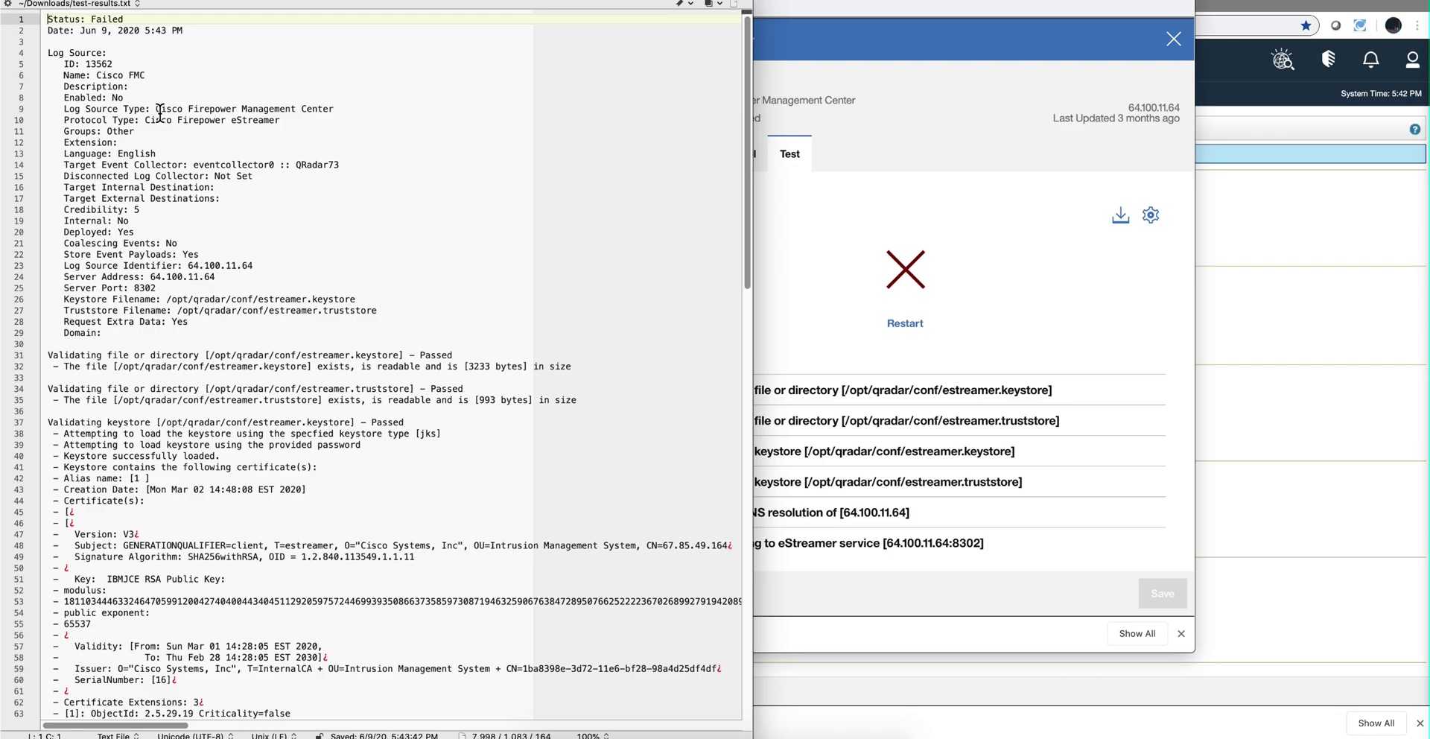
{"action": "scroll", "coordinate": [171, 151], "scroll_direction": "down", "scroll_amount": 7}
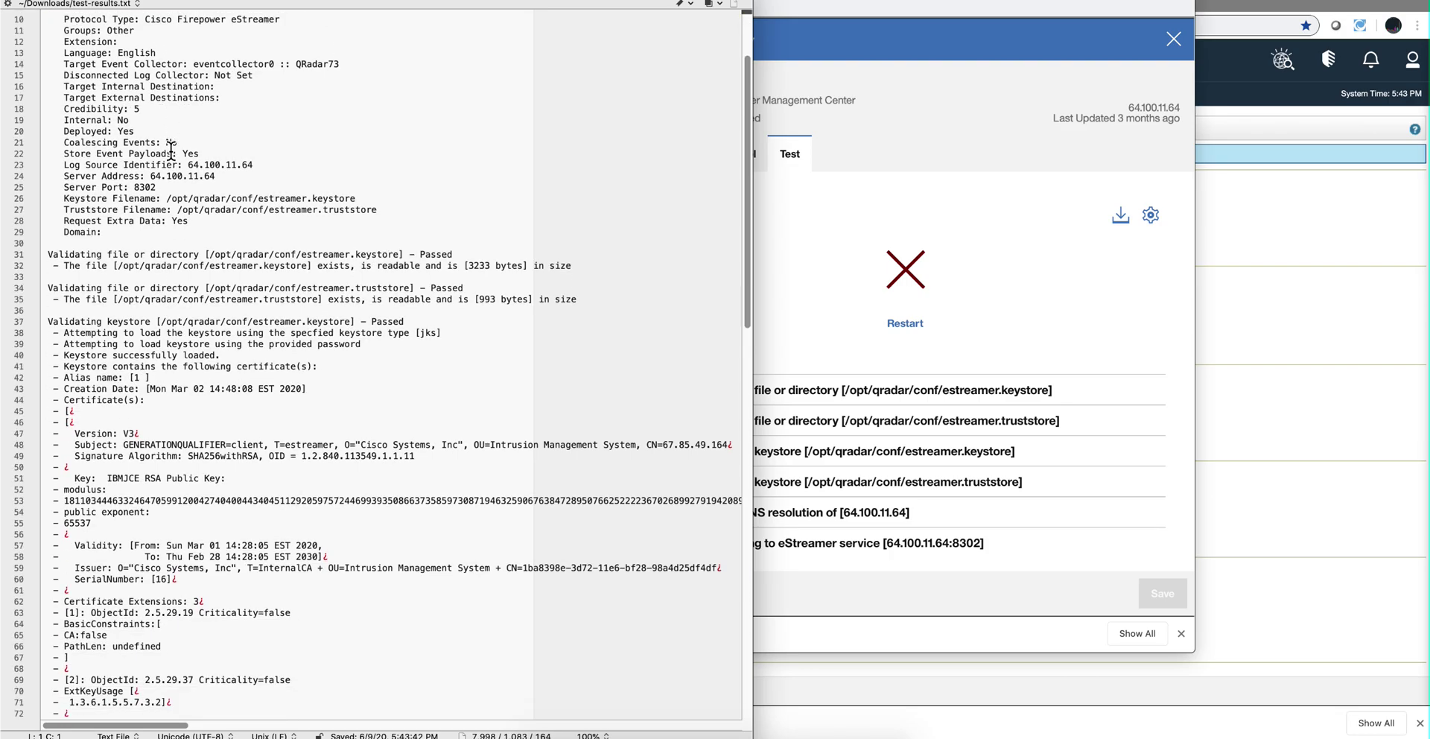
{"action": "scroll", "coordinate": [172, 151], "scroll_direction": "down", "scroll_amount": 20}
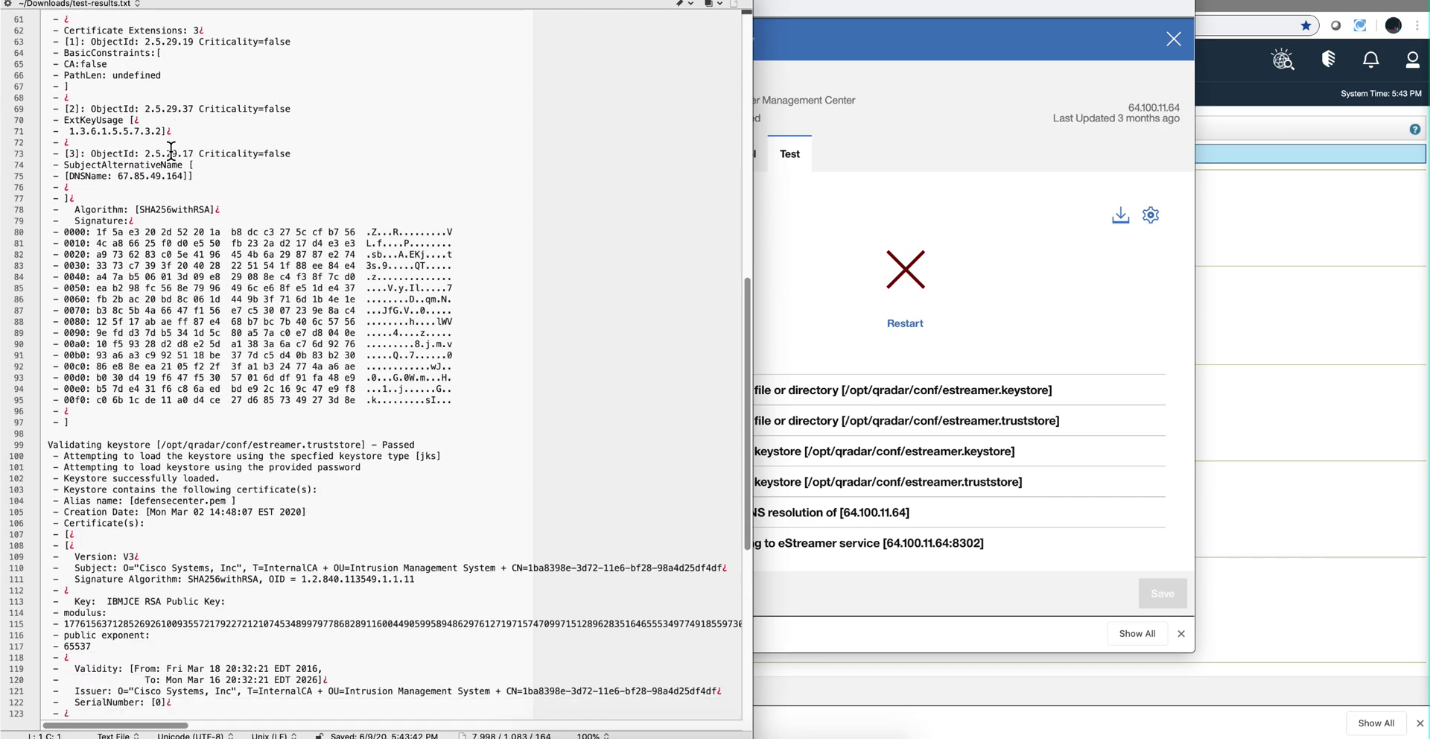
{"action": "scroll", "coordinate": [171, 151], "scroll_direction": "down", "scroll_amount": 2}
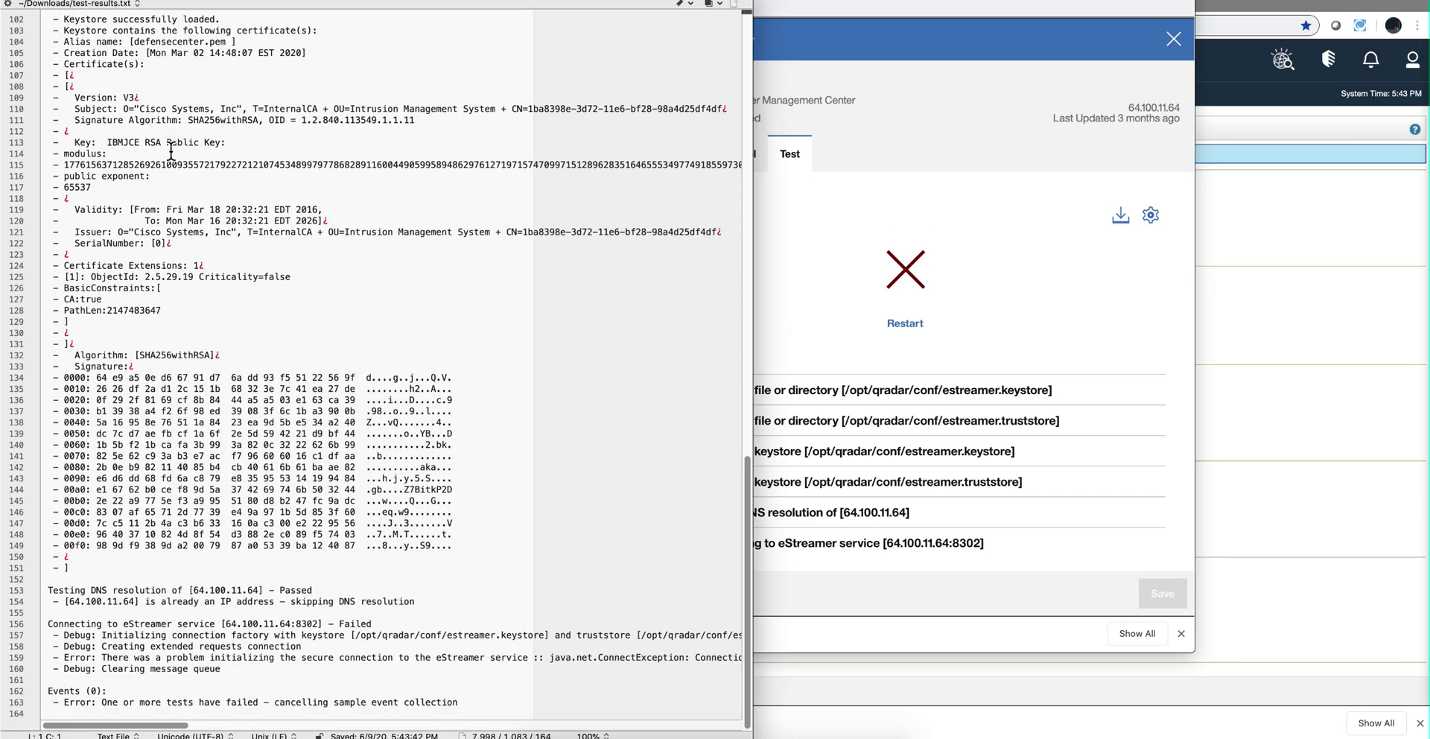
{"action": "scroll", "coordinate": [172, 151], "scroll_direction": "up", "scroll_amount": 20}
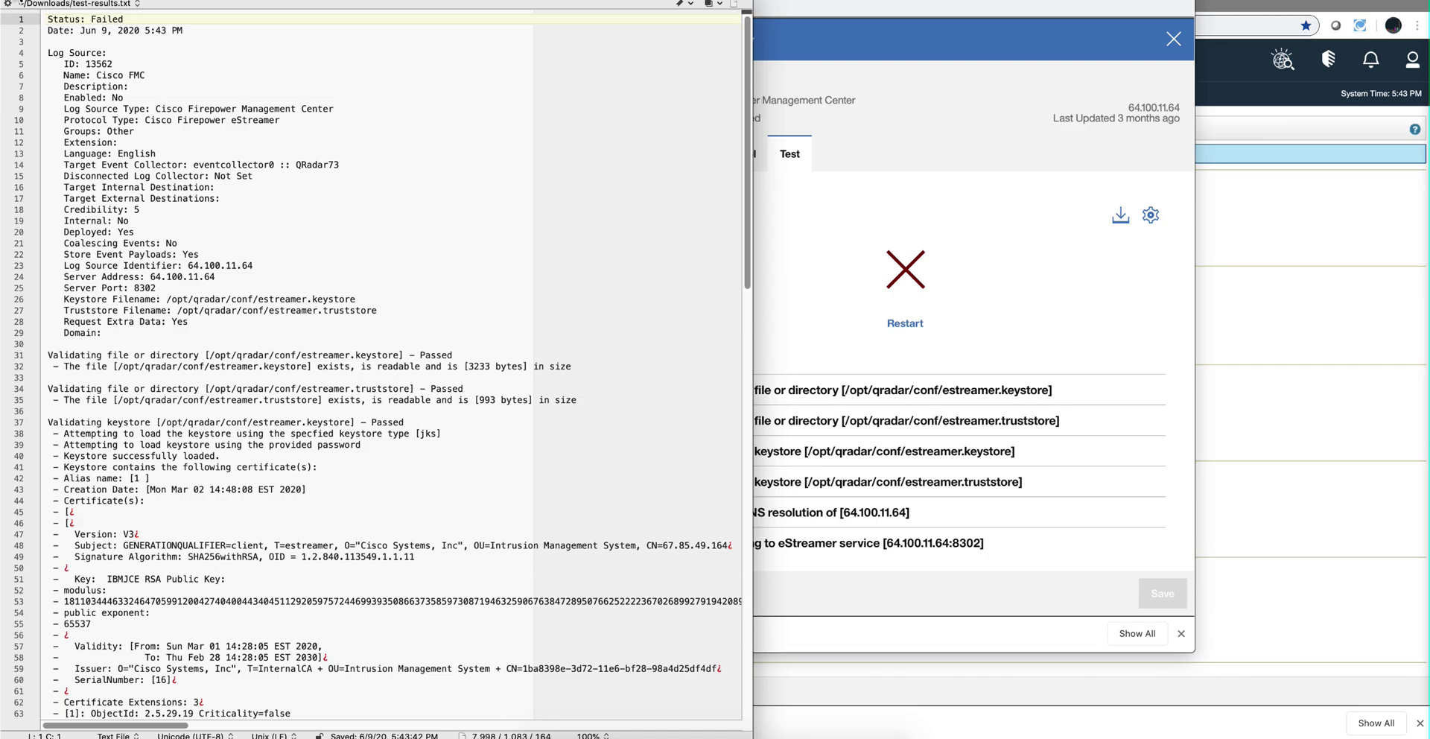
{"action": "left_click", "coordinate": [17, 2]}
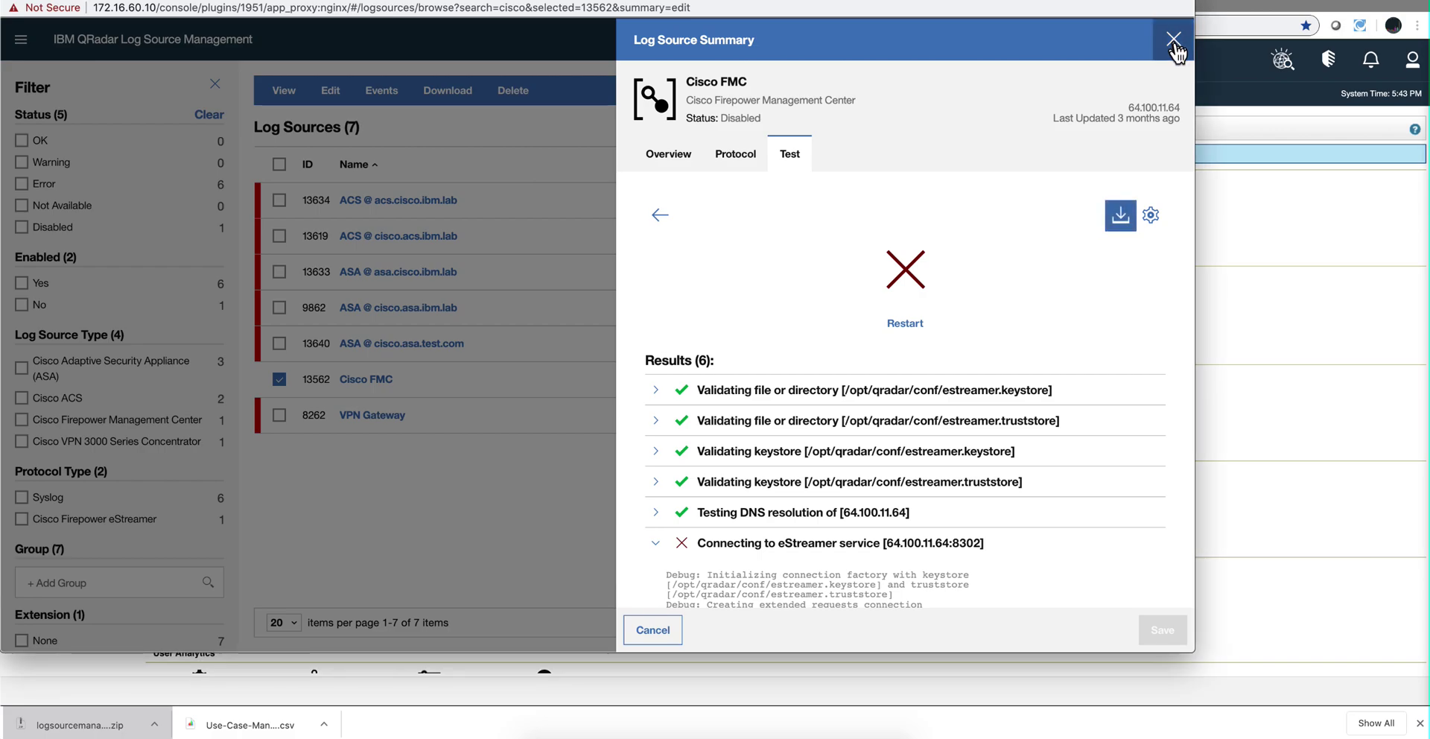
Step: Close the log source summary and Log Source Management, and open System and License Management from the QRadar admin console
{"action": "left_click", "coordinate": [1174, 42]}
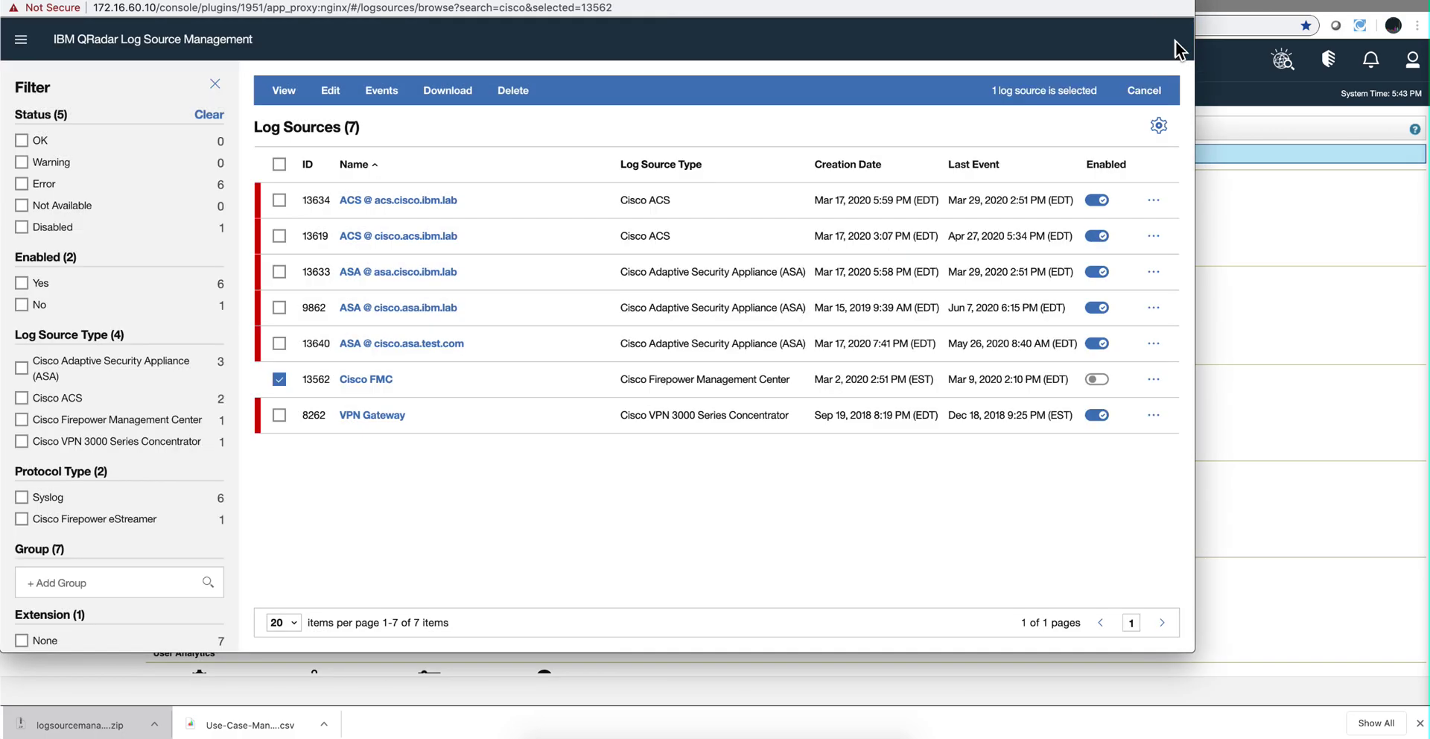
{"action": "left_click", "coordinate": [15, 9]}
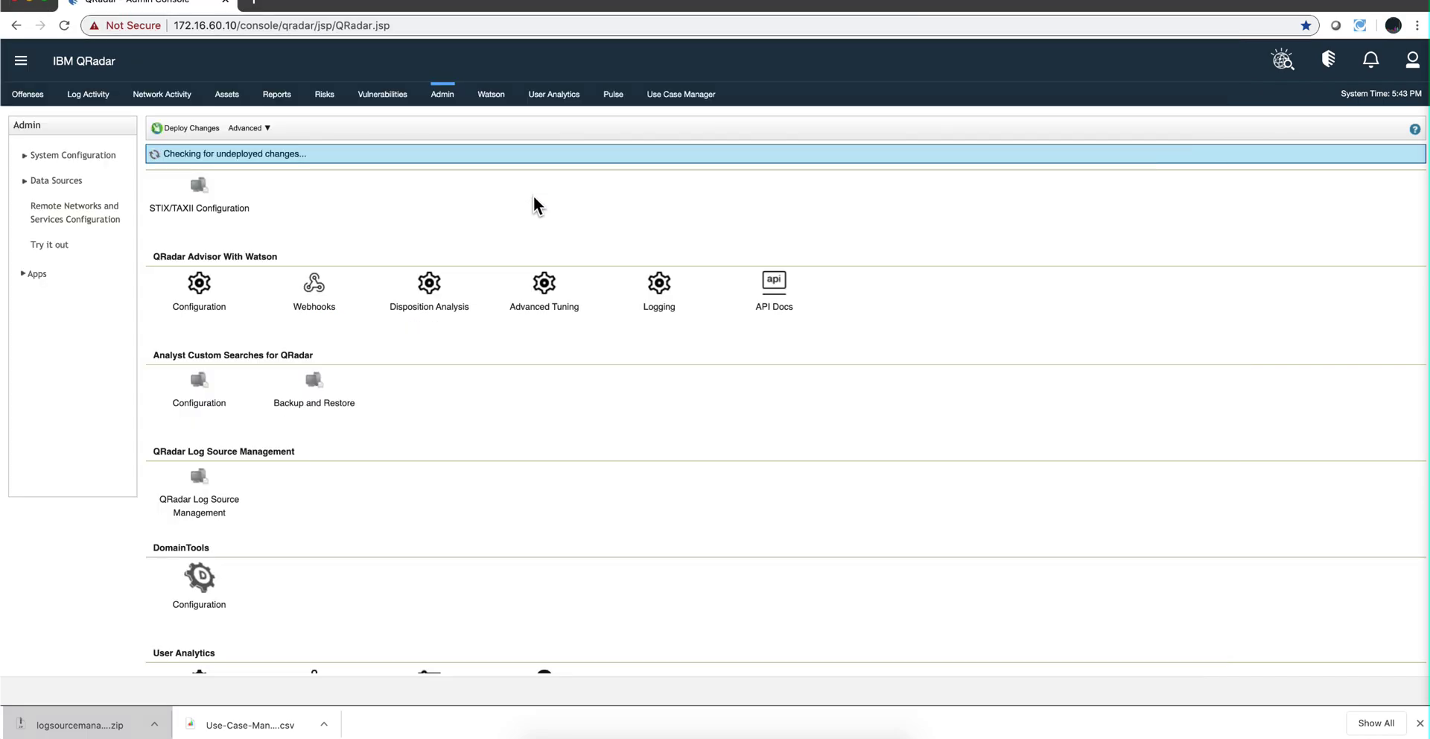
{"action": "scroll", "coordinate": [533, 196], "scroll_direction": "up", "scroll_amount": 3}
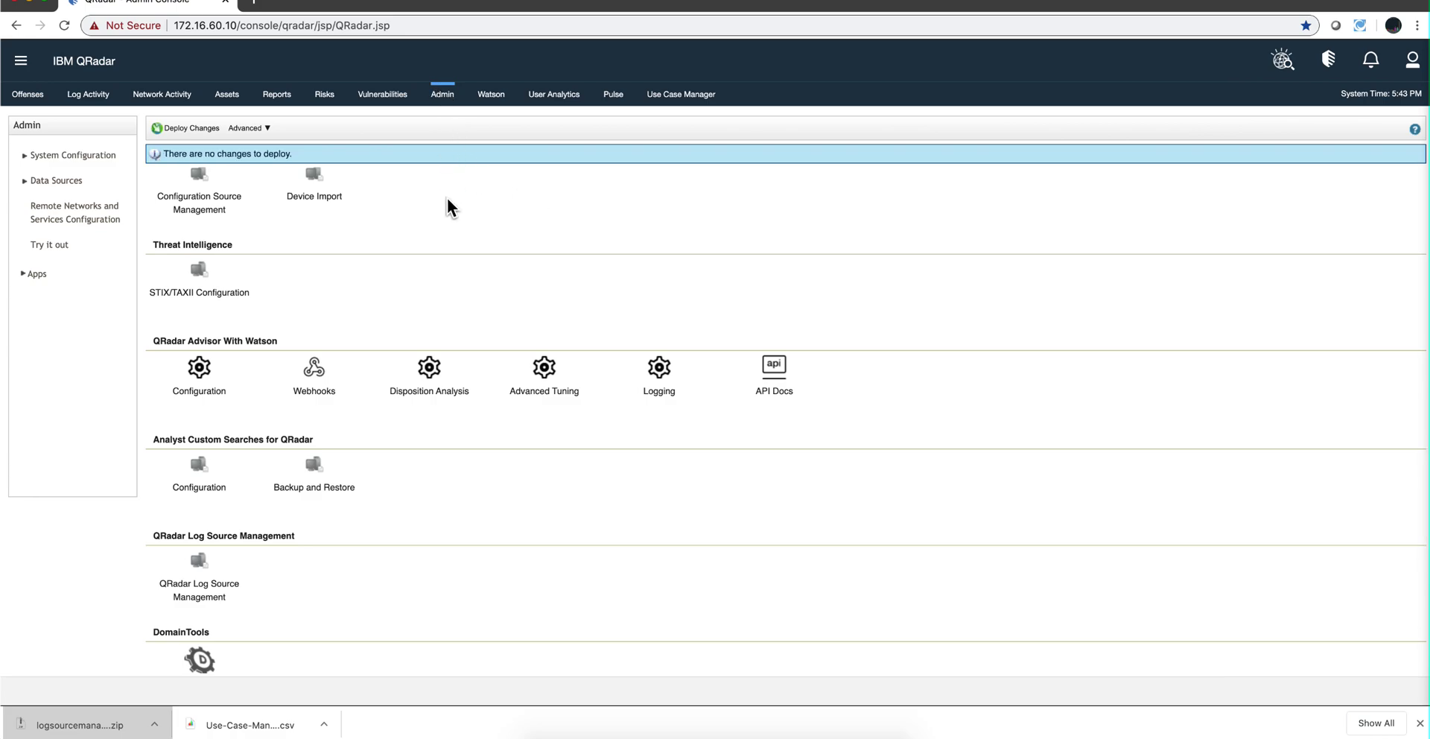
{"action": "scroll", "coordinate": [447, 198], "scroll_direction": "up", "scroll_amount": 15}
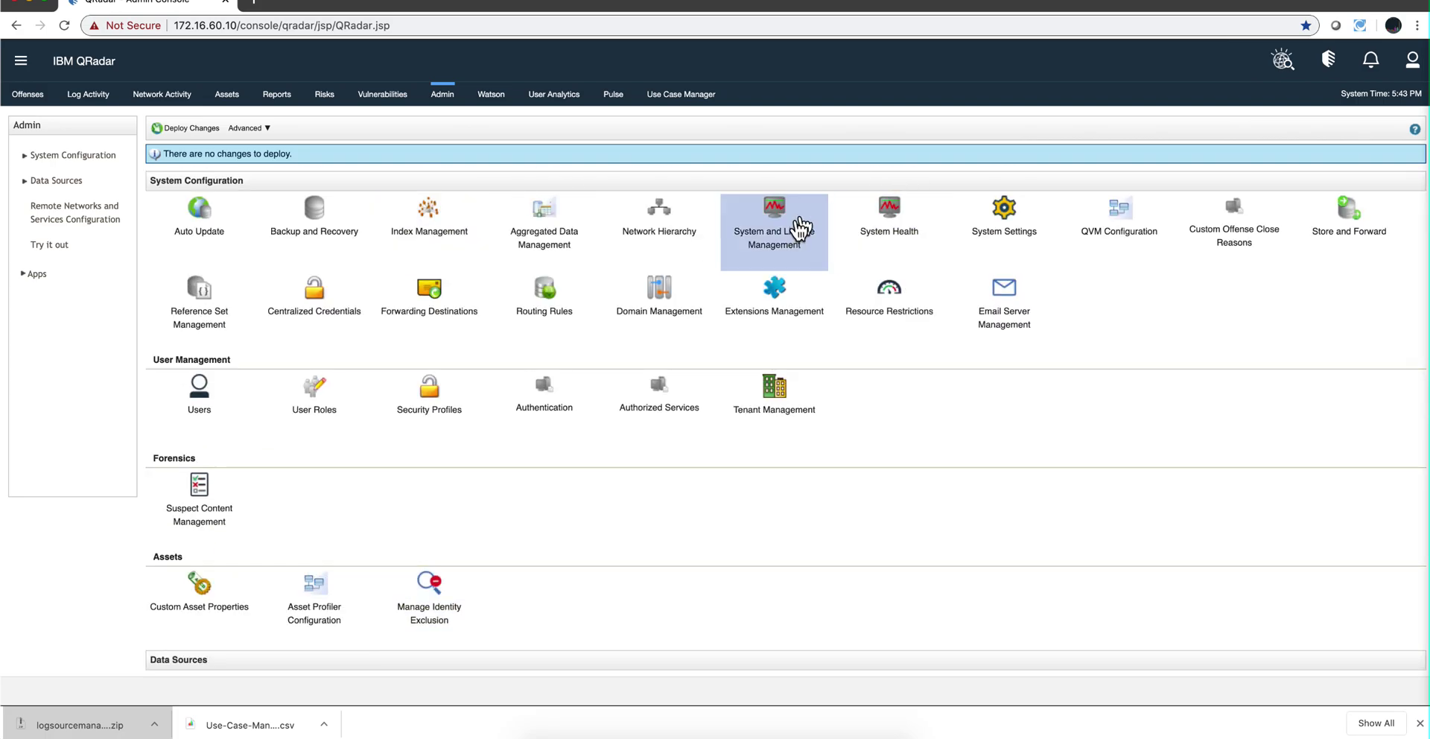
{"action": "left_click", "coordinate": [784, 222]}
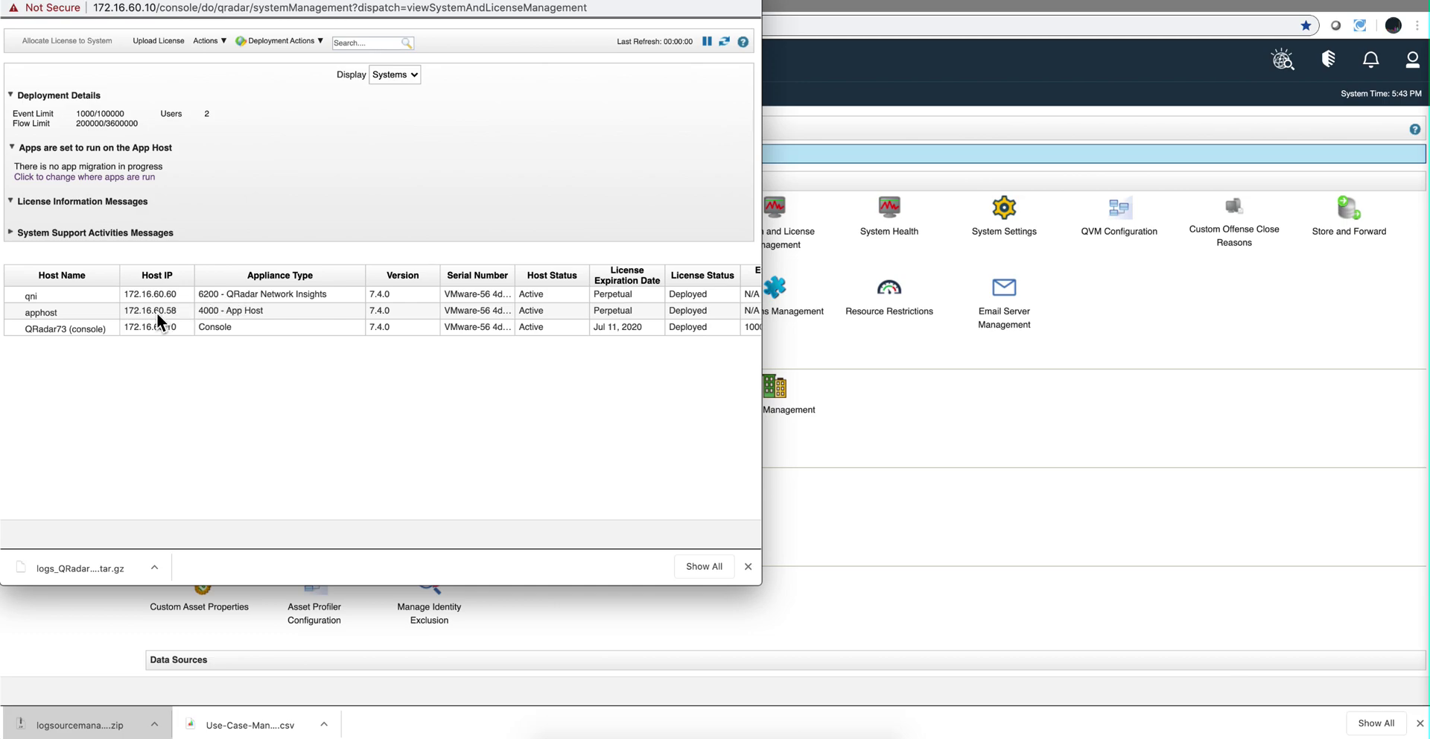
Step: Select the QRadar73 console host and open log file collection for it
{"action": "left_click", "coordinate": [106, 329]}
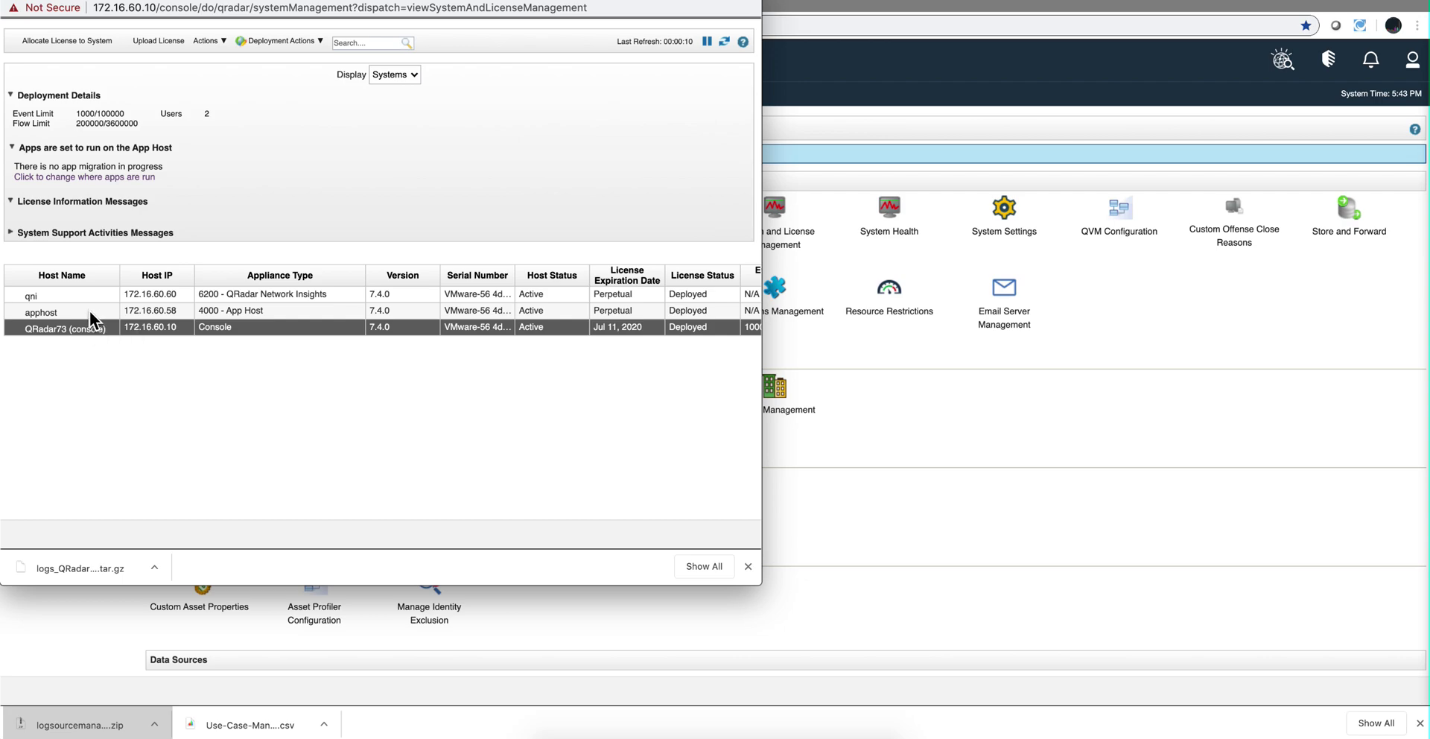
{"action": "left_click", "coordinate": [90, 311], "text": "shift"}
{"action": "left_click", "coordinate": [90, 311]}
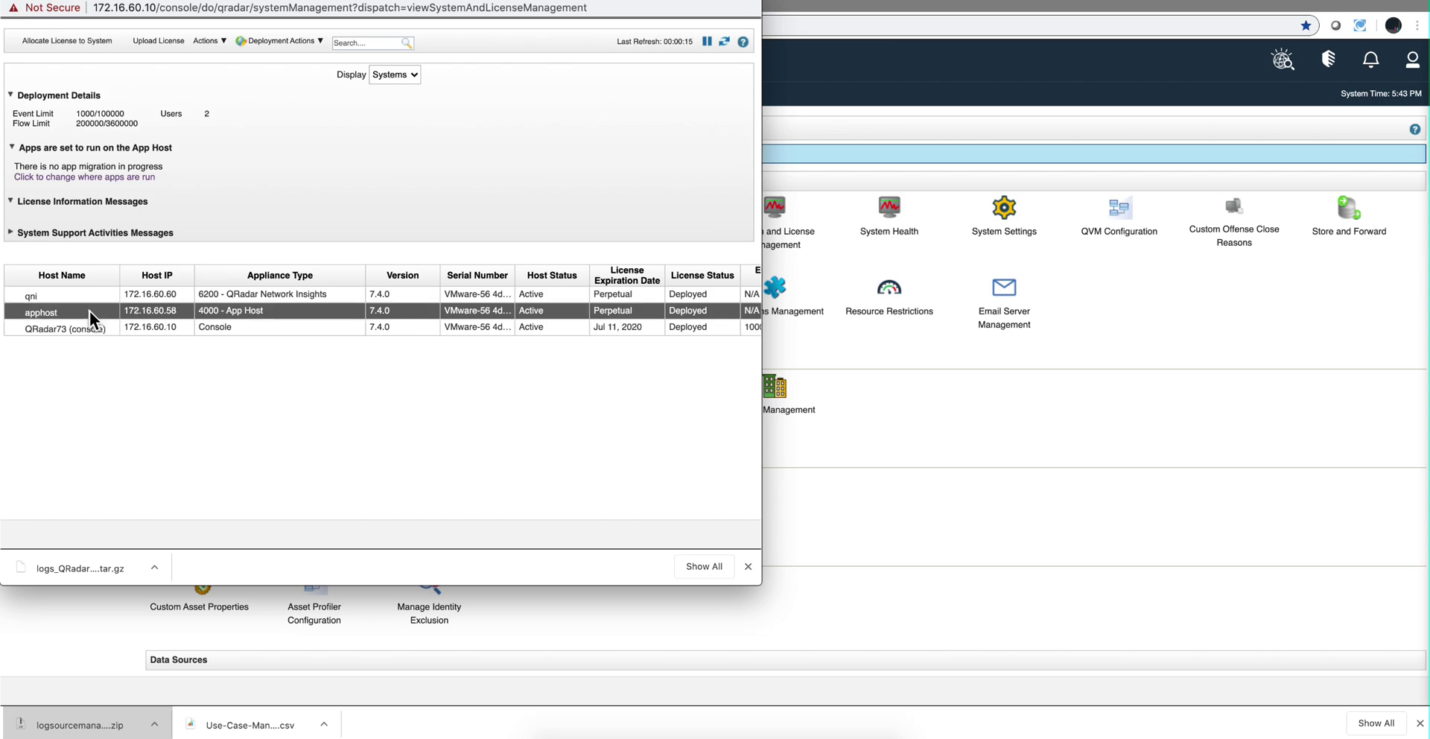
{"action": "left_click", "coordinate": [89, 328]}
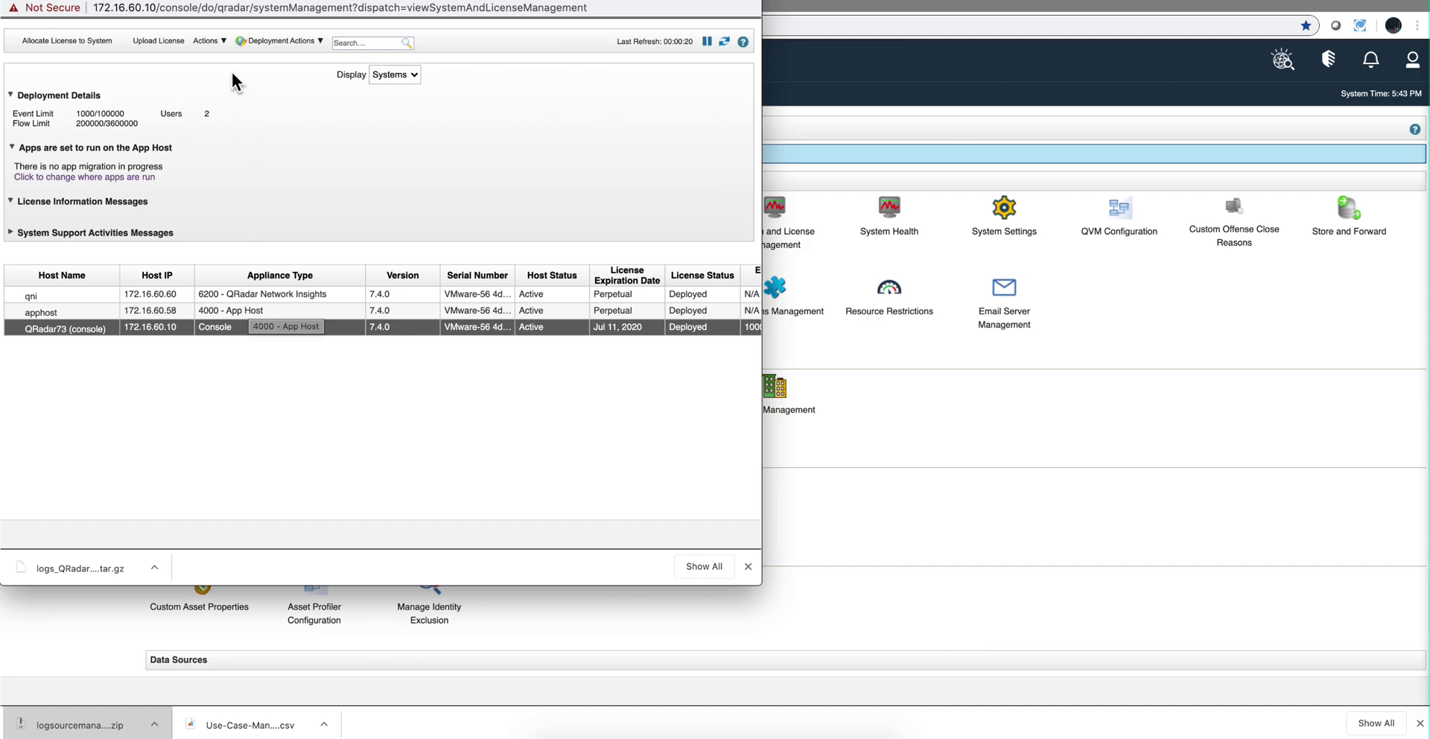
{"action": "left_click", "coordinate": [214, 42]}
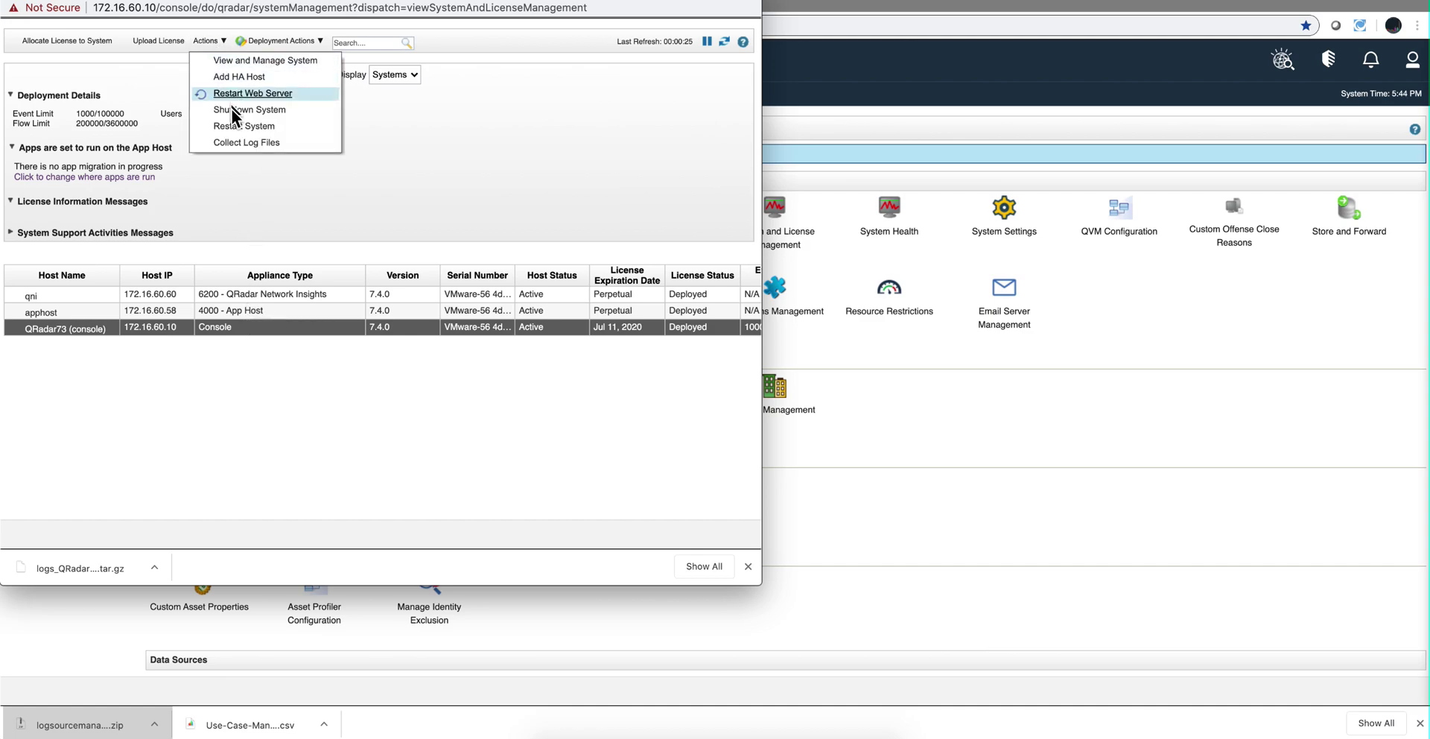
{"action": "left_click", "coordinate": [230, 141]}
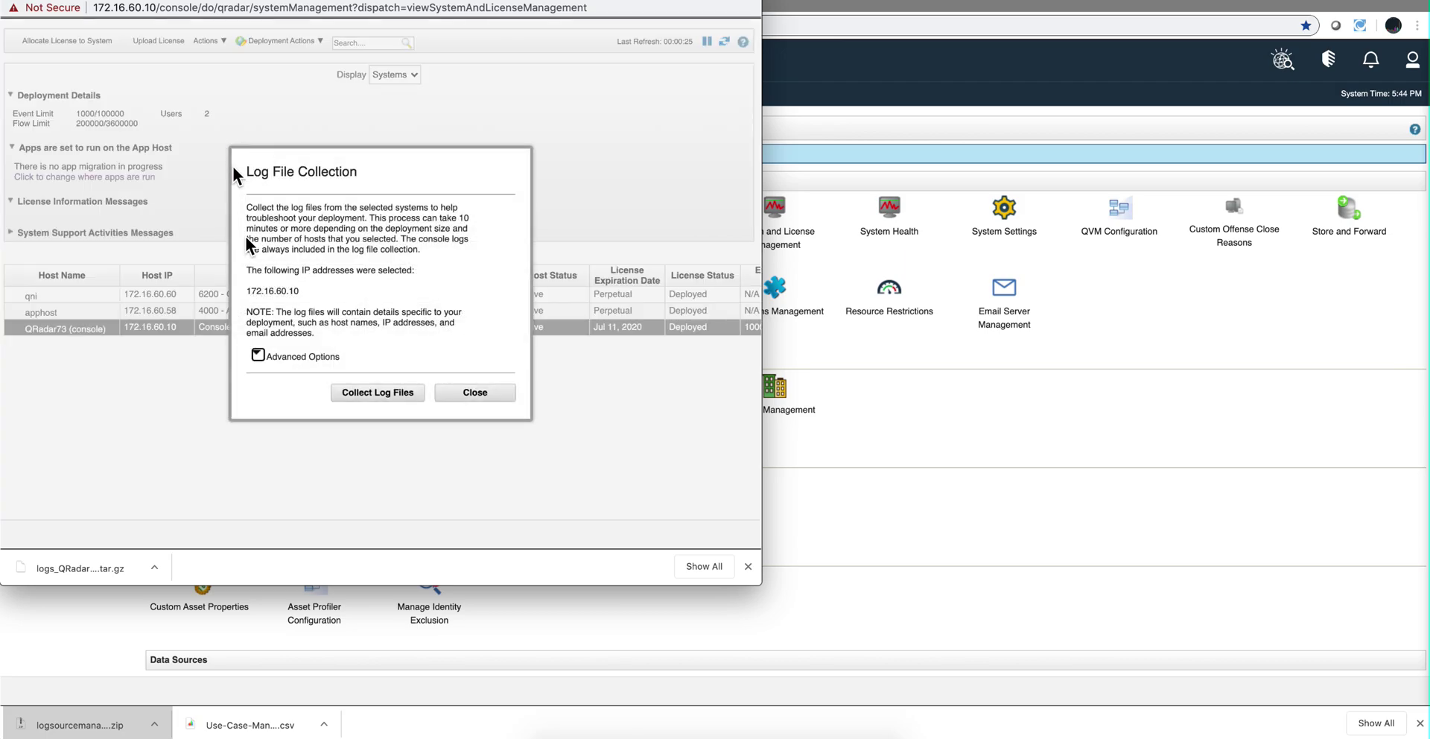
Step: Collect 1 day of log files with setup logs for the current version included, and download the resulting archive
{"action": "left_click", "coordinate": [258, 357]}
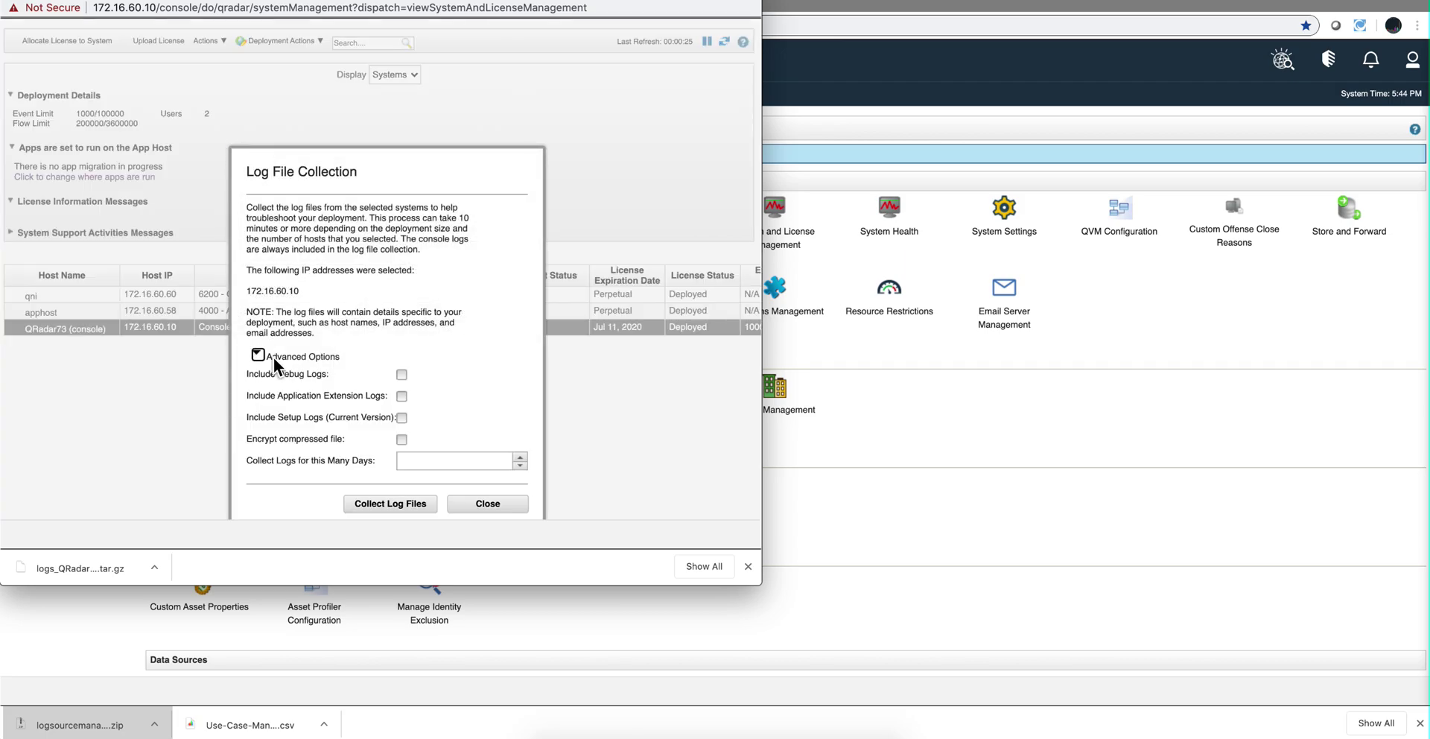
{"action": "left_click", "coordinate": [401, 417]}
{"action": "left_click", "coordinate": [444, 461]}
{"action": "type", "text": "1"}
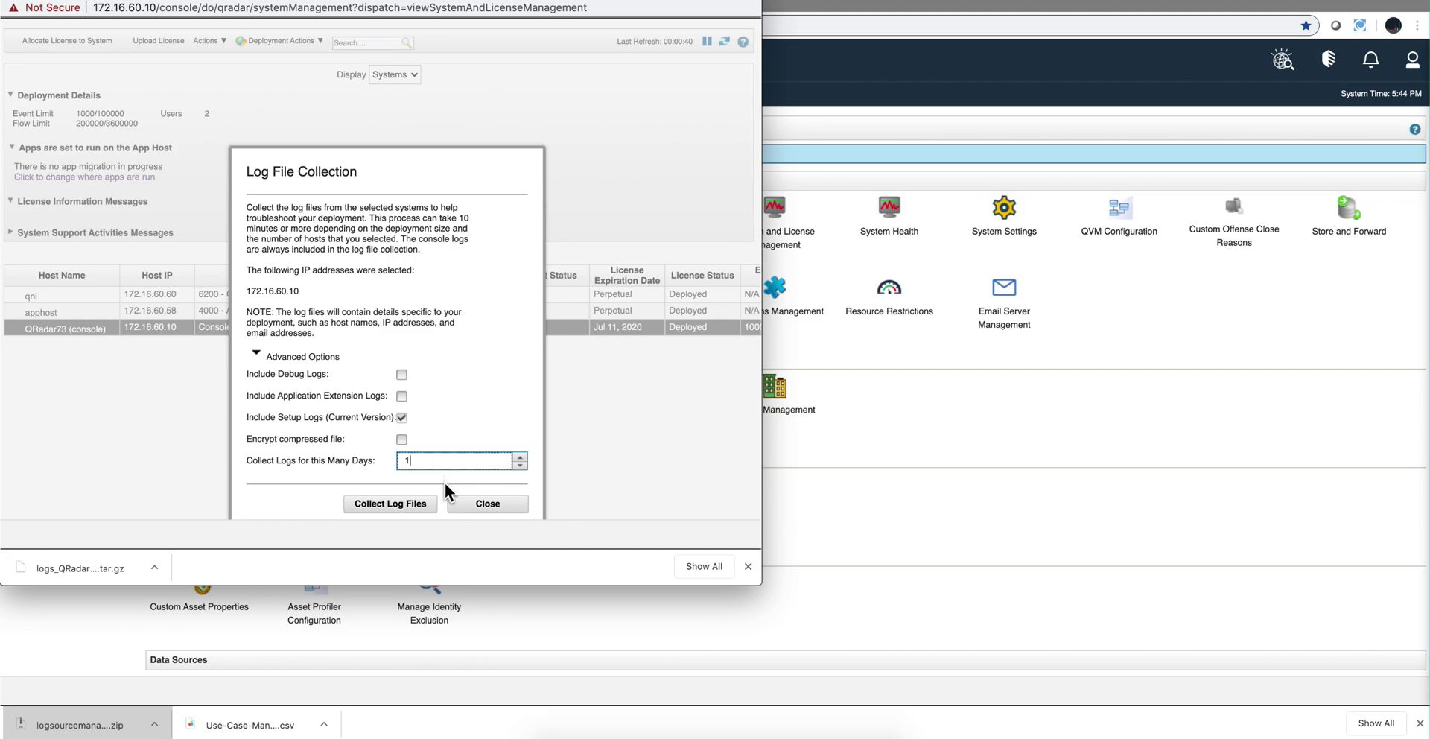
{"action": "left_click", "coordinate": [410, 507]}
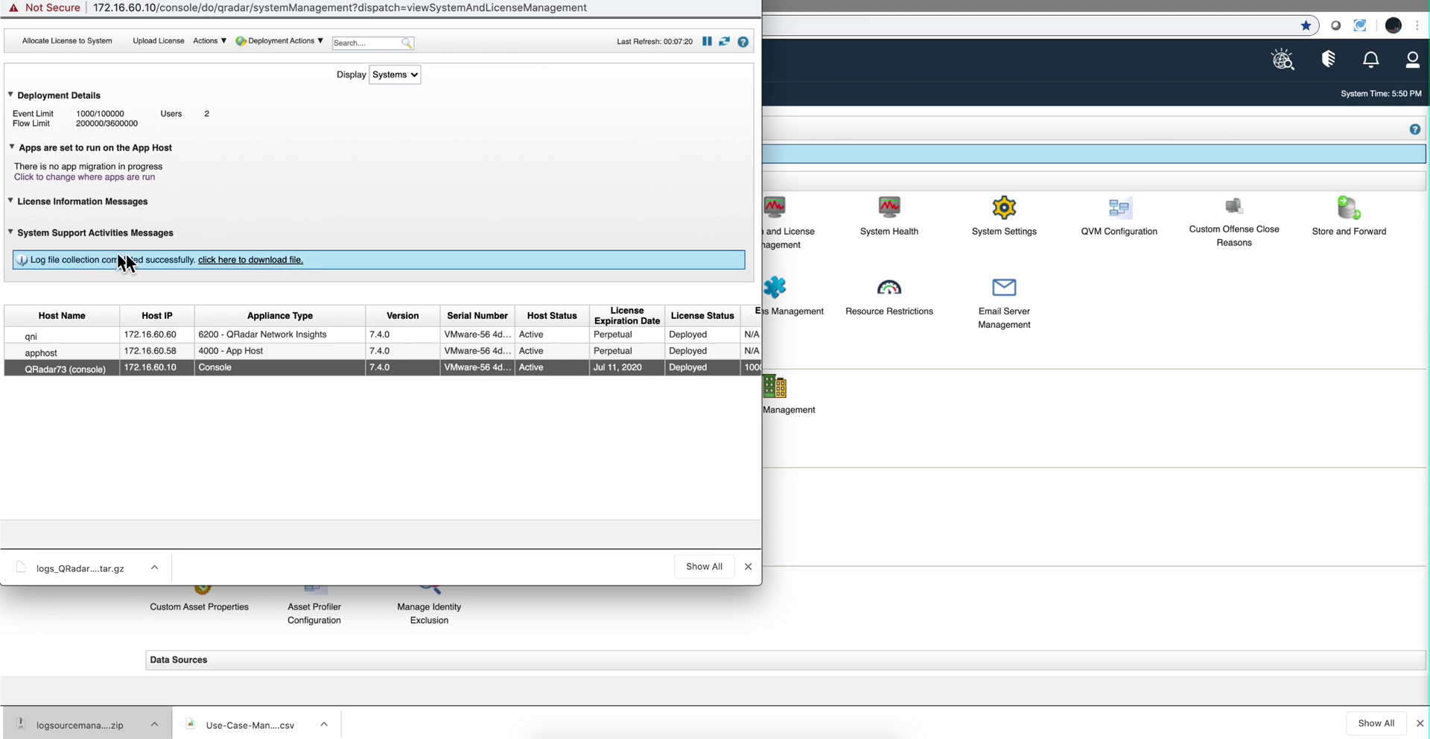
{"action": "left_click", "coordinate": [245, 260]}
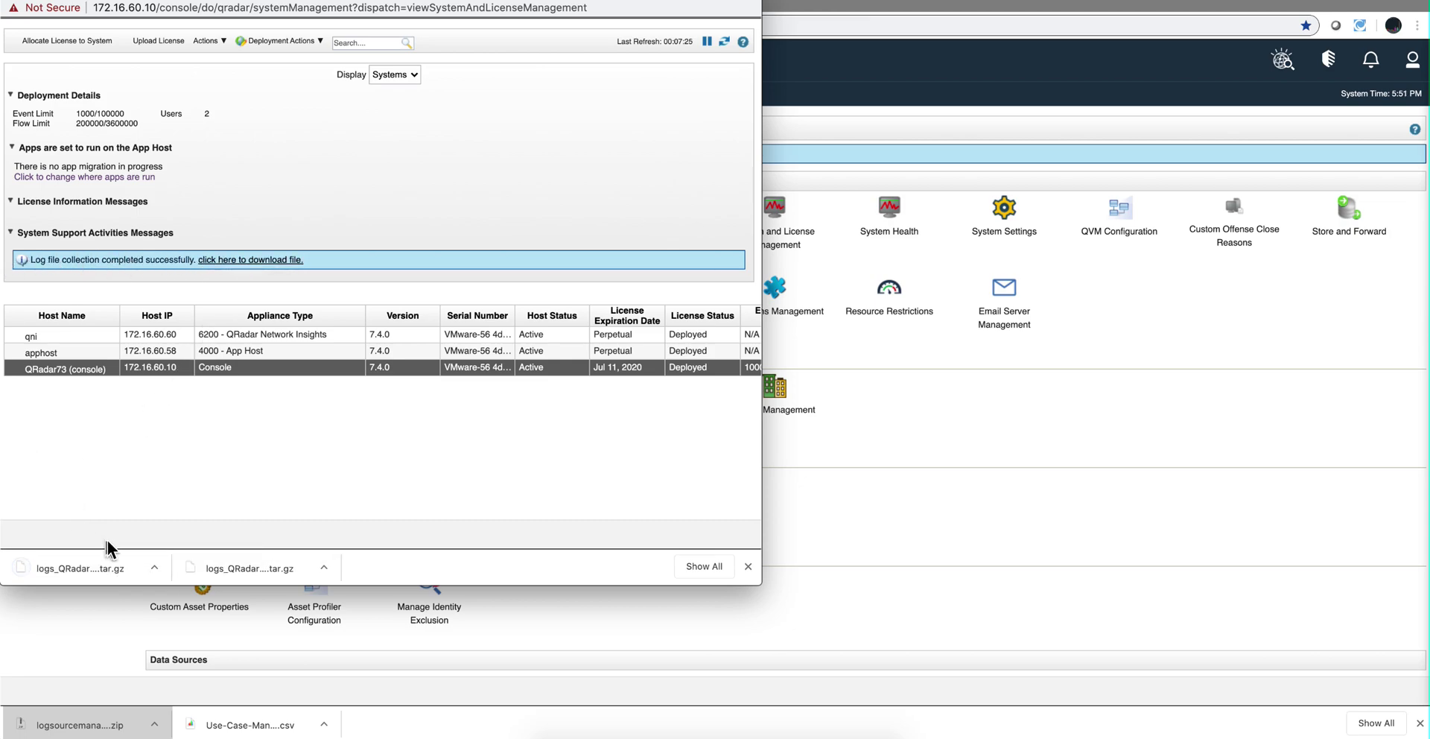